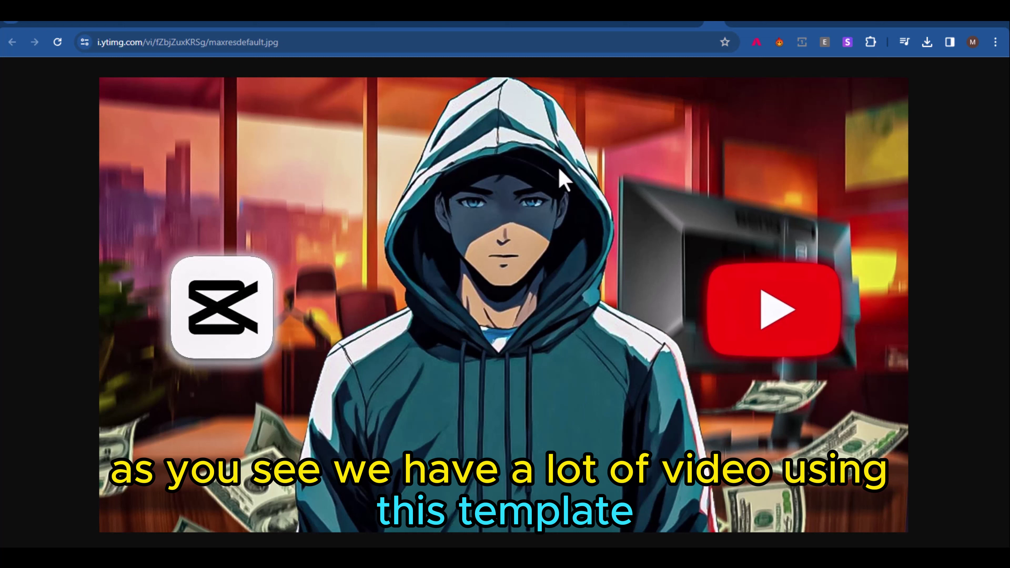
In Lexica, search for 'anime boy' and browse the grid of character portraits.
mouse_move(735, 25)
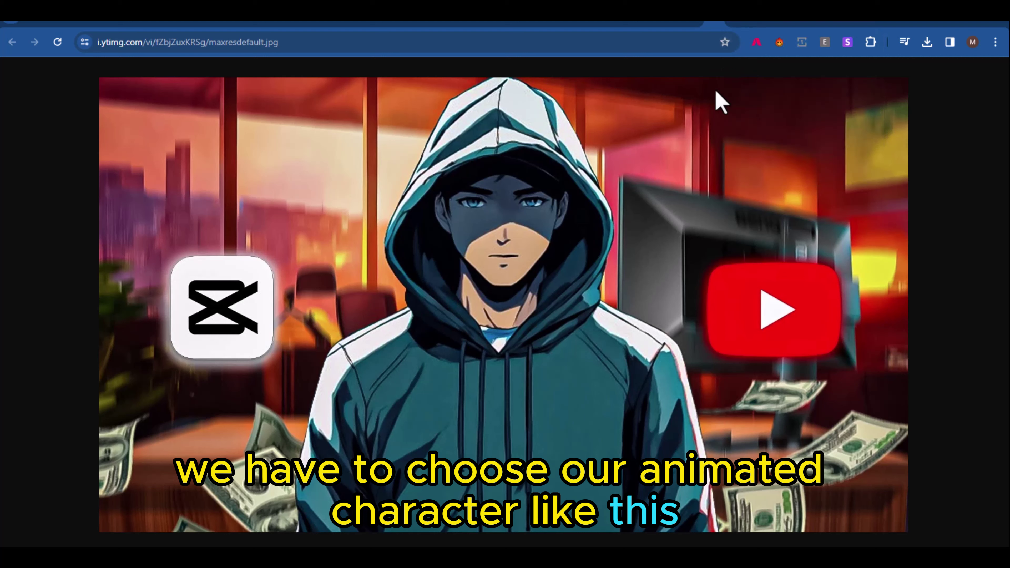
left_click(735, 25)
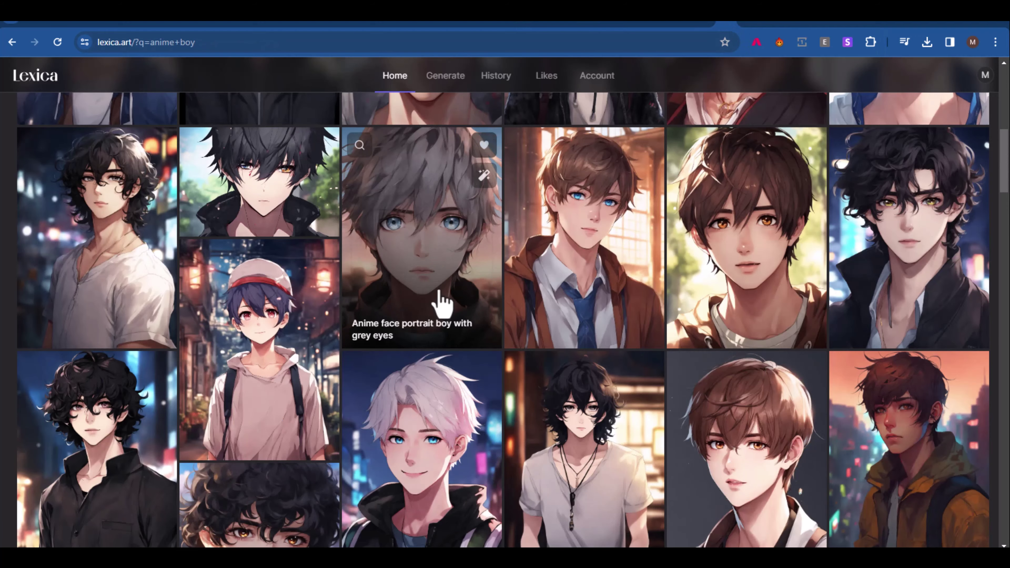
scroll(446, 314, "up", 5)
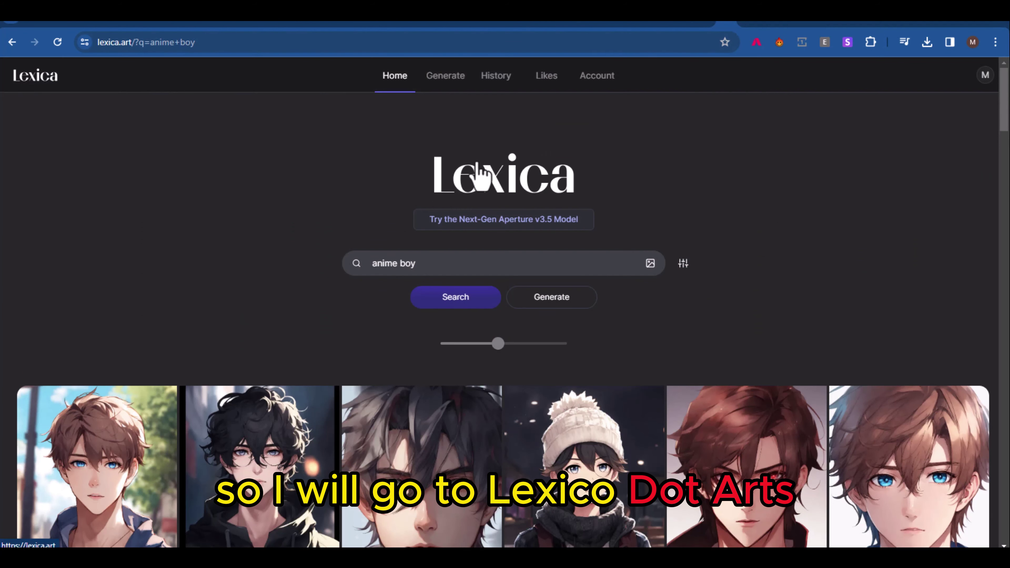
left_click_drag(430, 258, 358, 266)
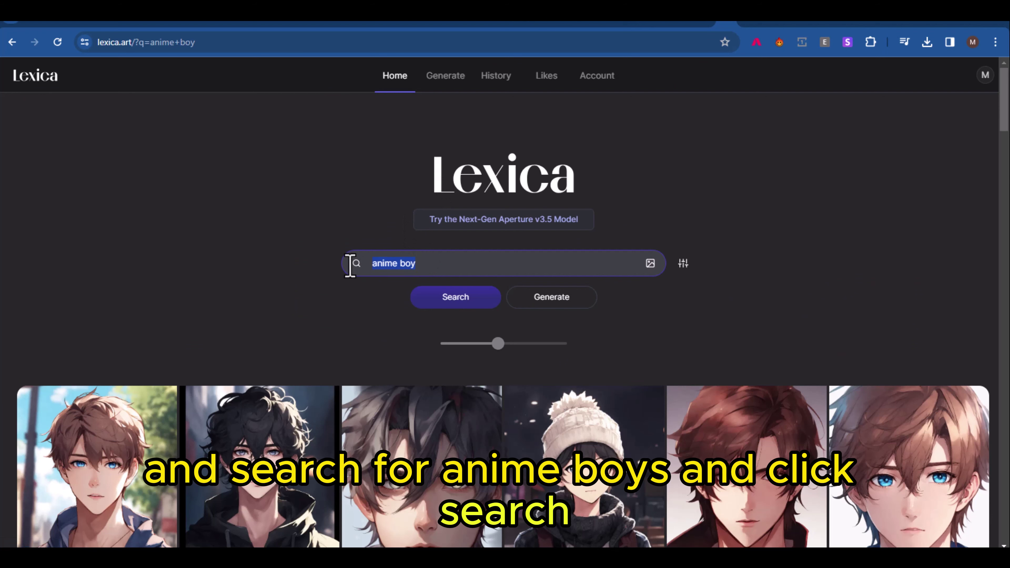
left_click(449, 305)
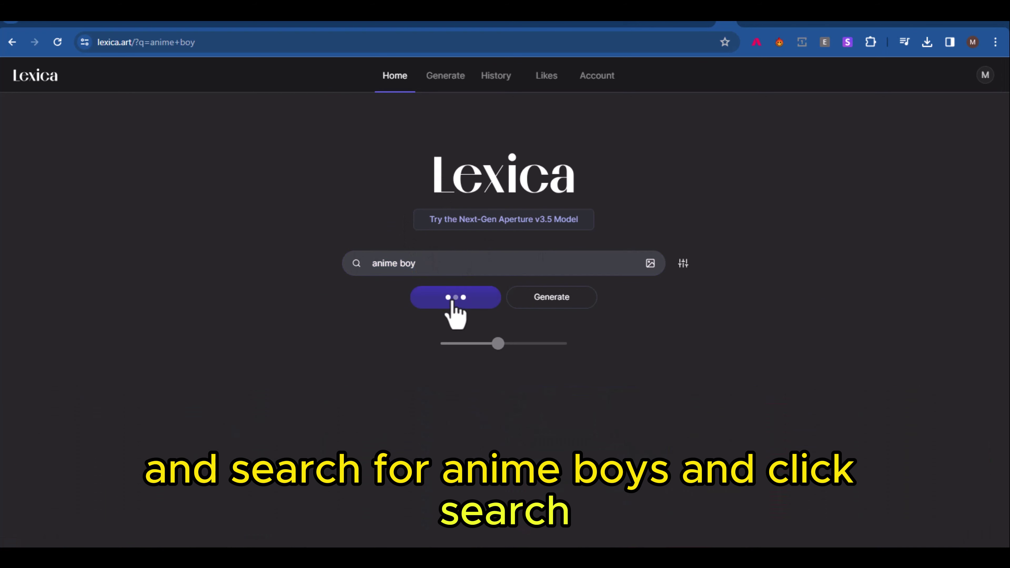
scroll(457, 311, "down", 10)
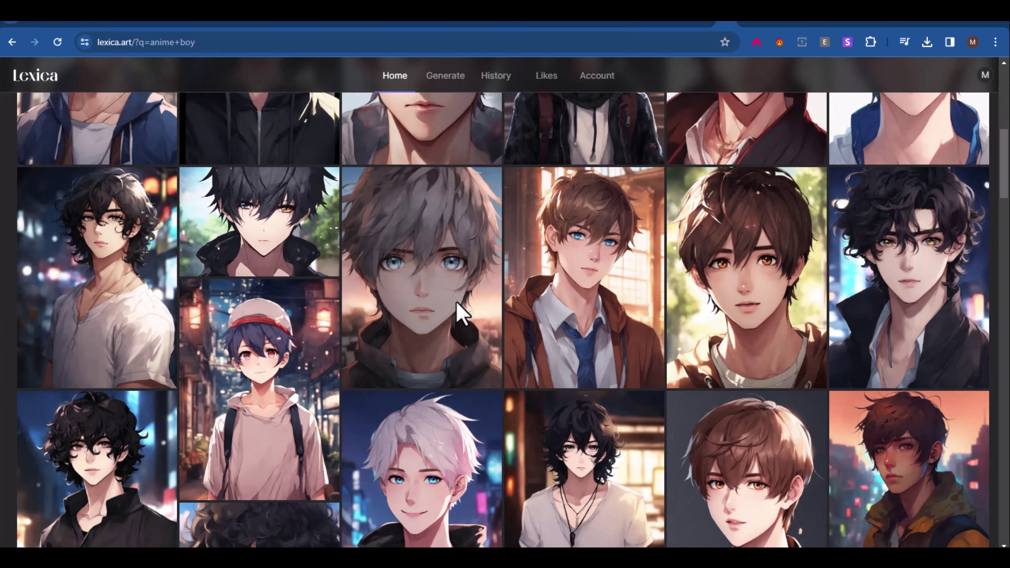
scroll(461, 314, "down", 10)
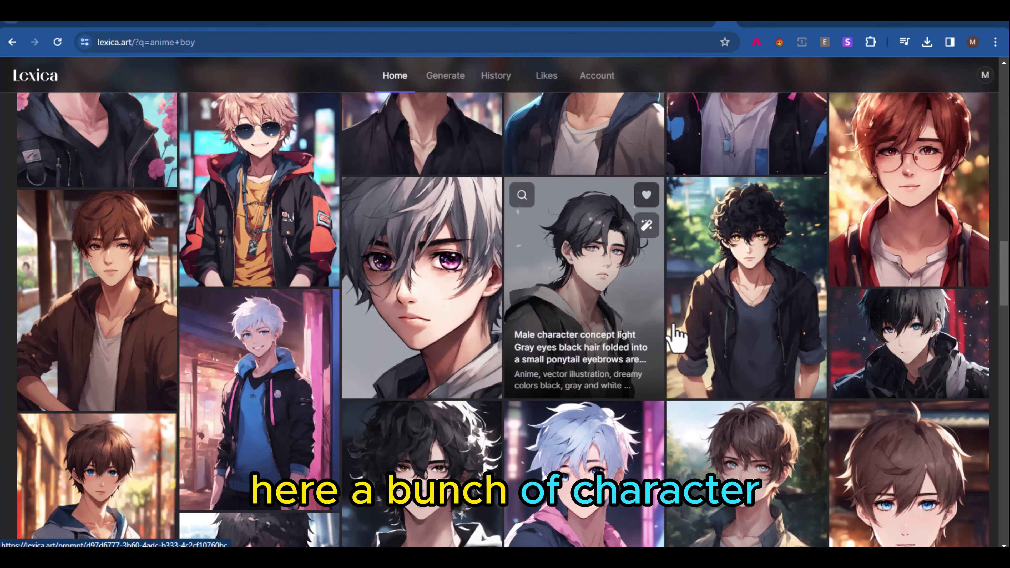
scroll(676, 337, "down", 10)
scroll(444, 370, "down", 5)
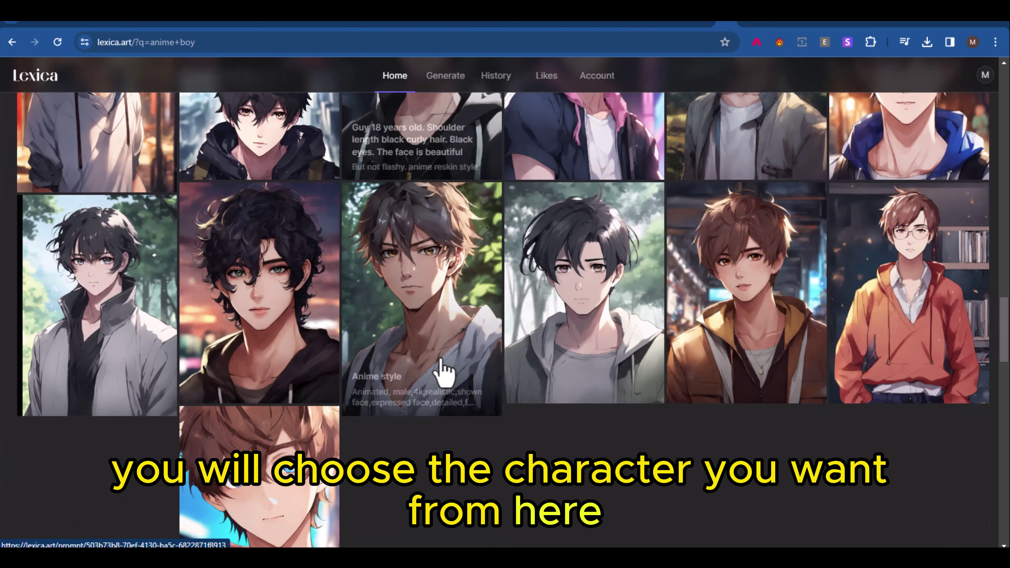
scroll(444, 370, "down", 15)
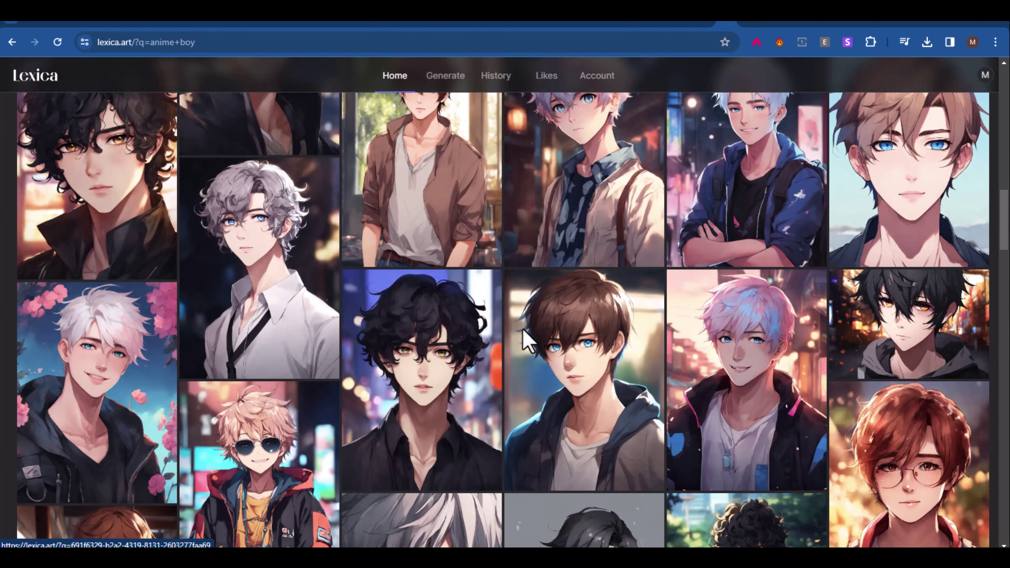
scroll(524, 331, "up", 20)
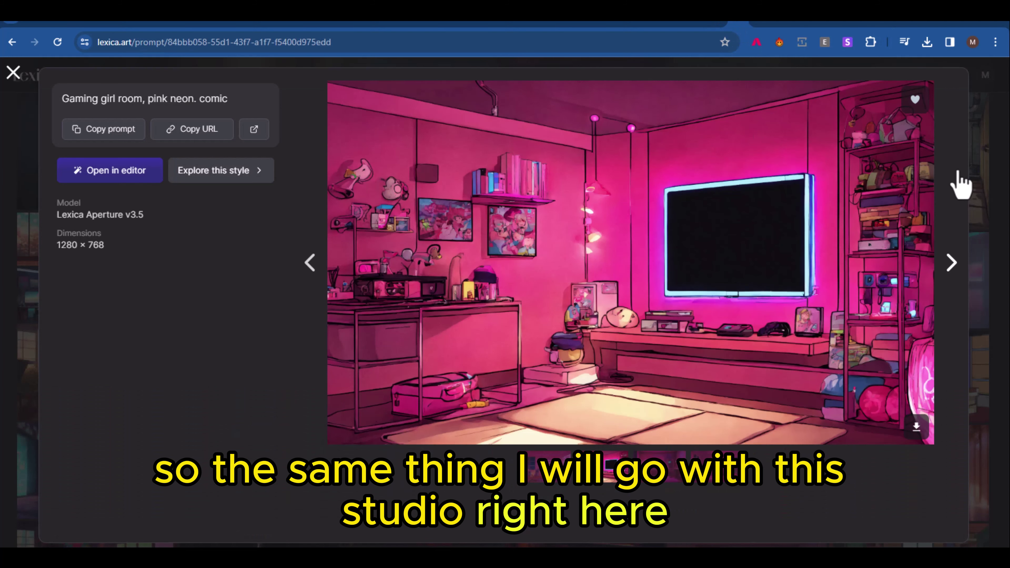
Preview another pink neon gaming room, close it, and browse the 'studio background anime' results.
left_click(302, 265)
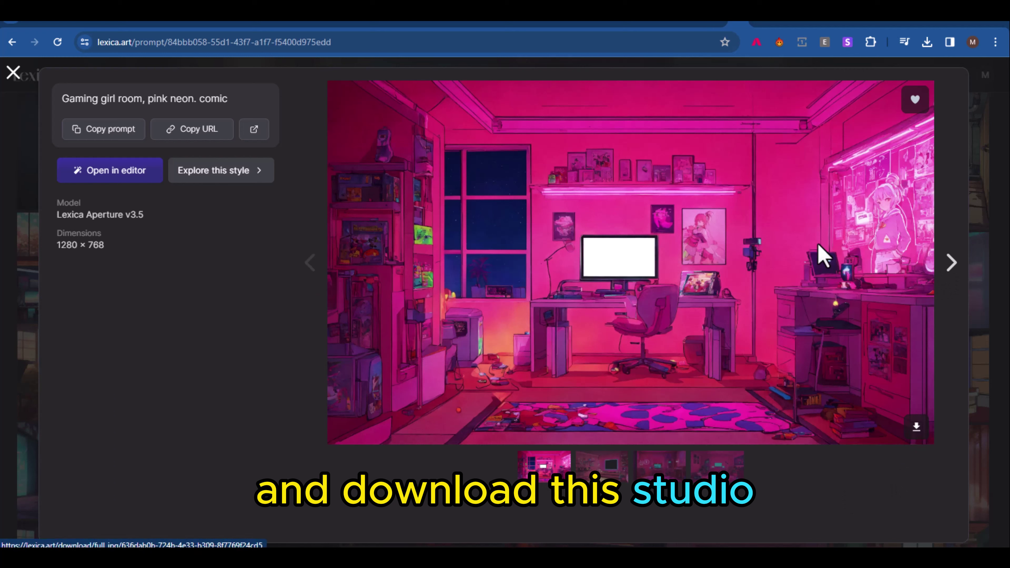
left_click(974, 167)
scroll(467, 445, "down", 3)
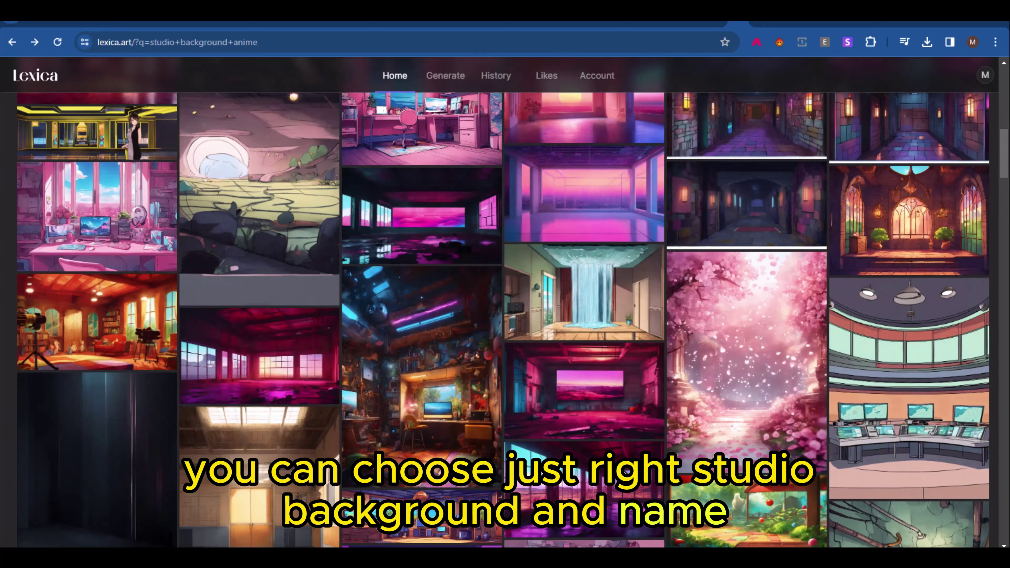
scroll(505, 318, "down", 15)
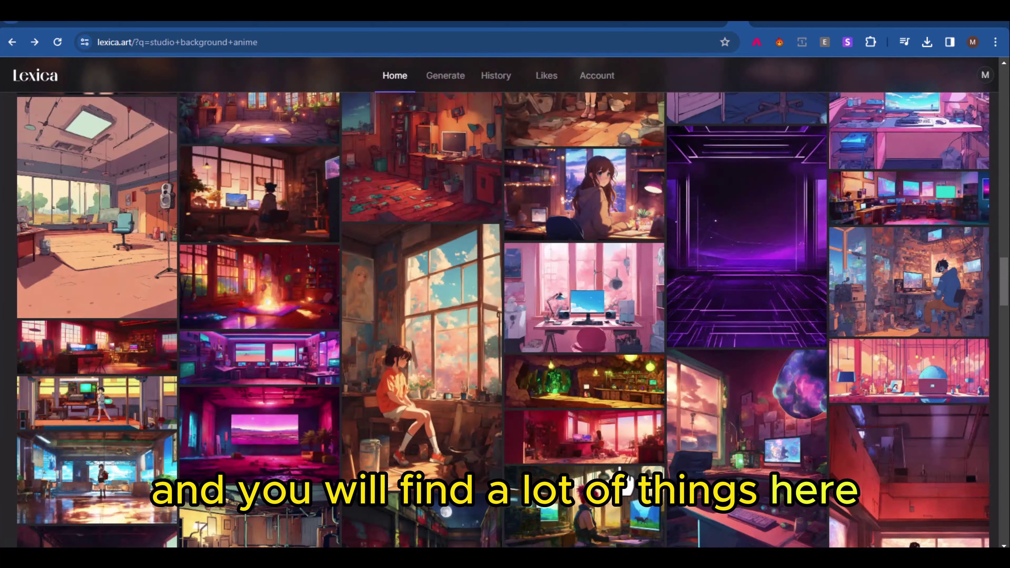
scroll(902, 82, "up", 20)
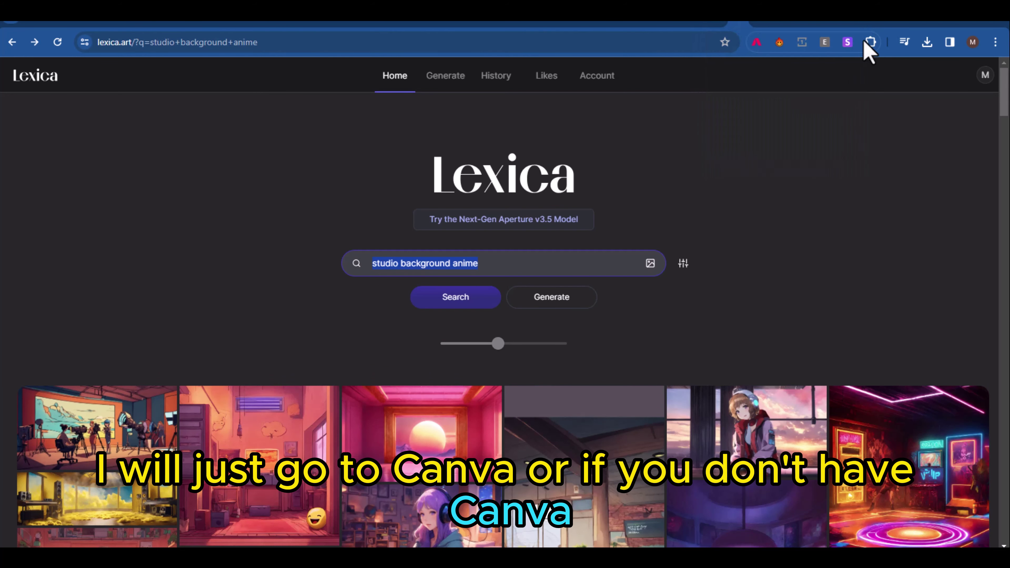
Google 'bg remover' in a new tab and check the recent downloads list.
key("ctrl+t")
left_click(650, 44)
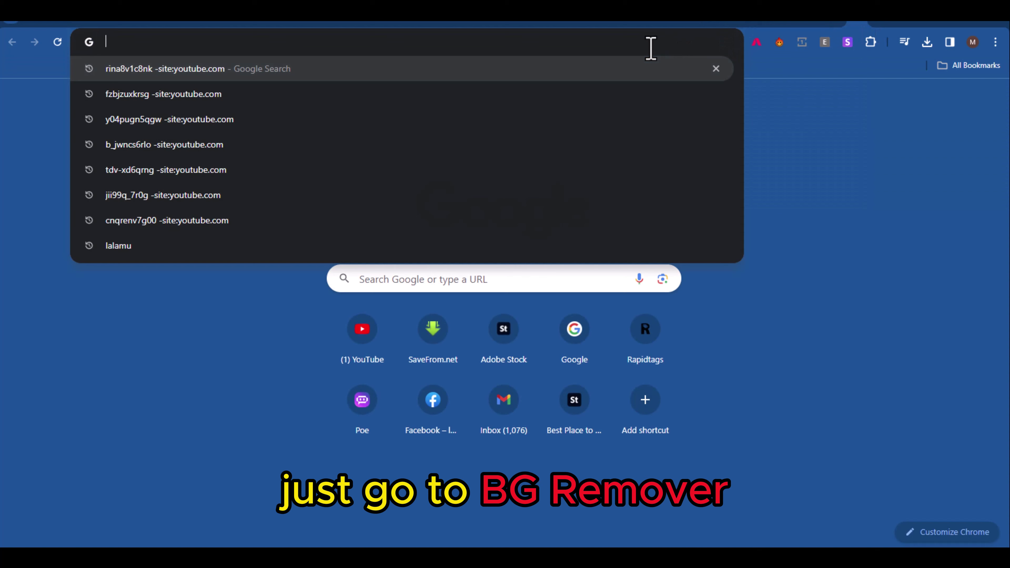
type("bg remo")
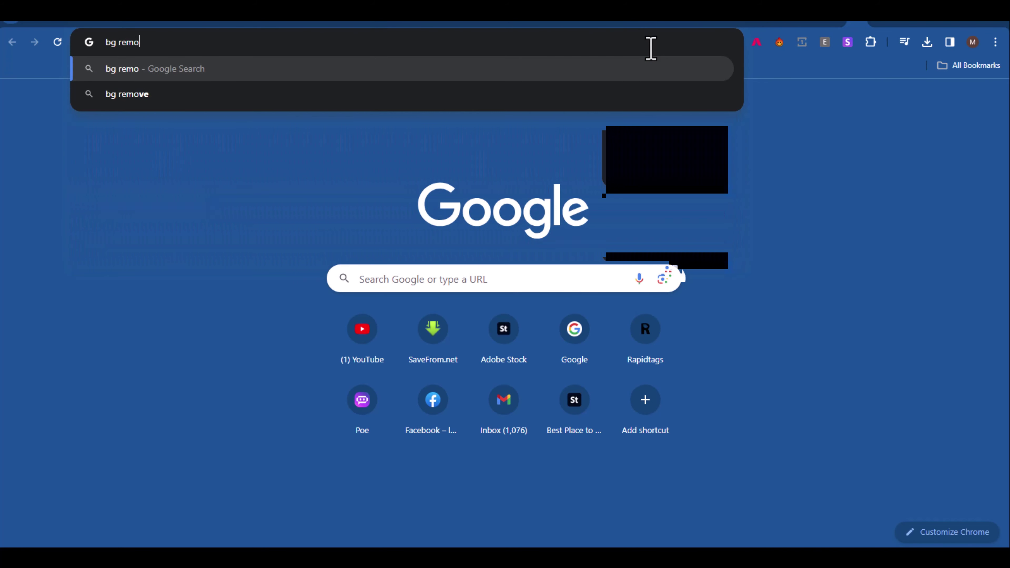
type("ver")
key("Return")
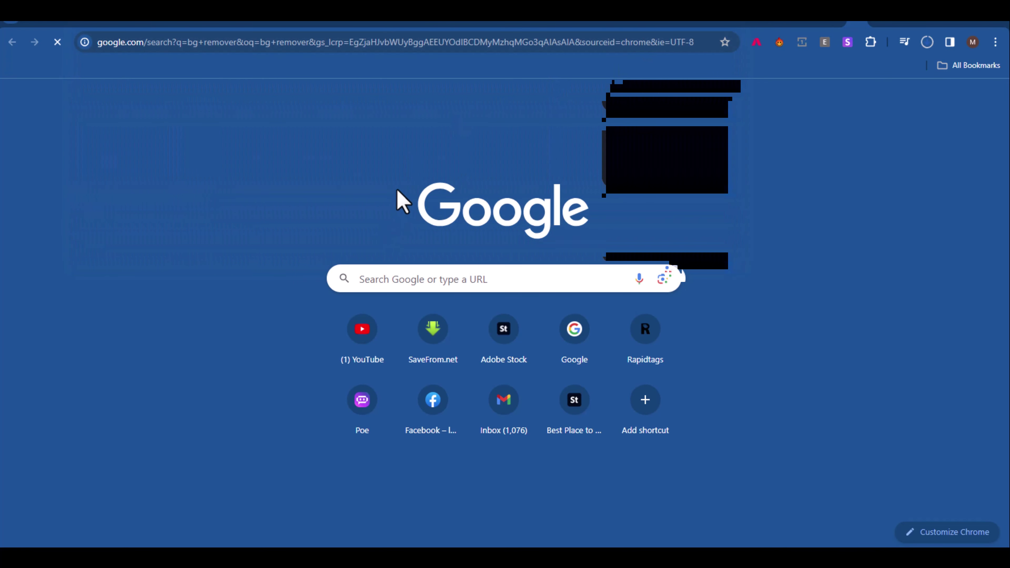
left_click(927, 42)
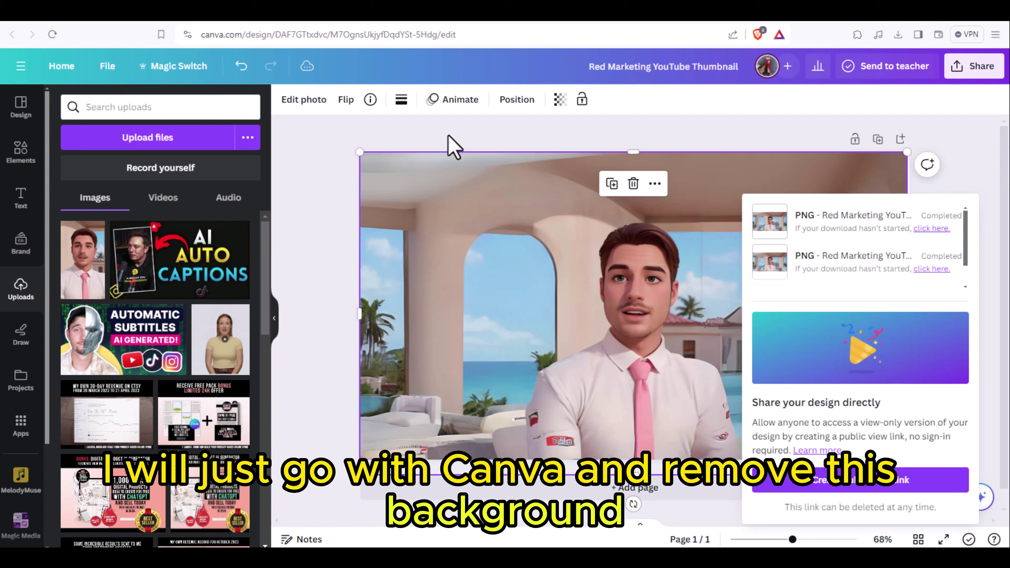
Run Edit photo's BG Remover on the man's photo after closing the share panel.
left_click(487, 140)
left_click(604, 287)
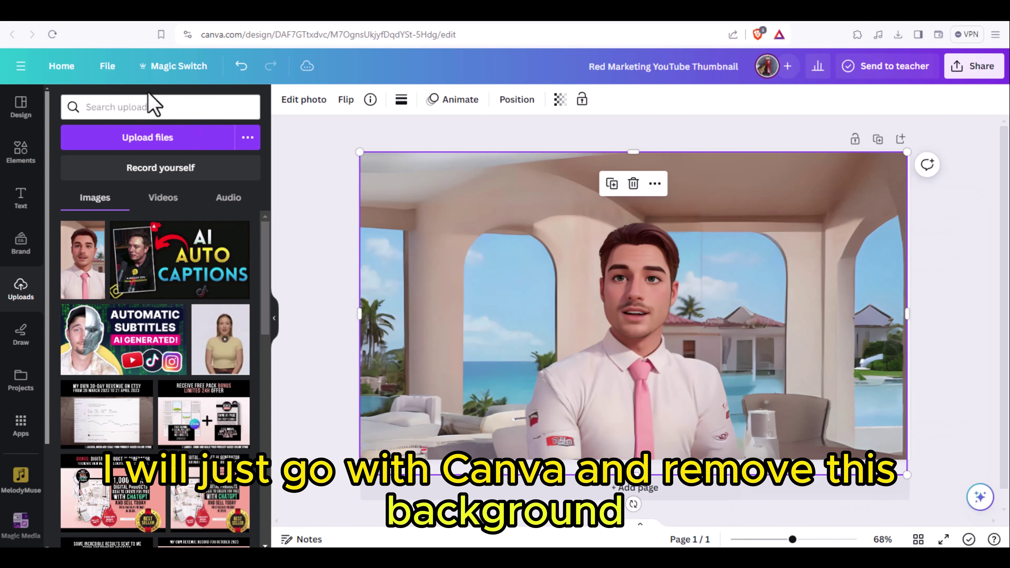
left_click(304, 109)
left_click(88, 195)
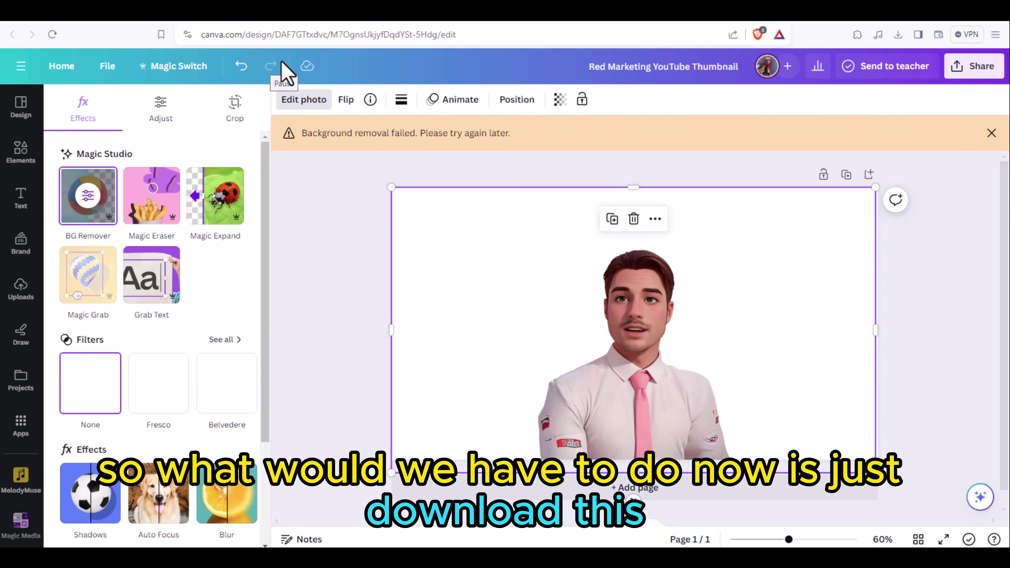
Download the design as JPG and confirm Red Marketing YouTube Thumbnail.jpg finished downloading.
left_click(974, 68)
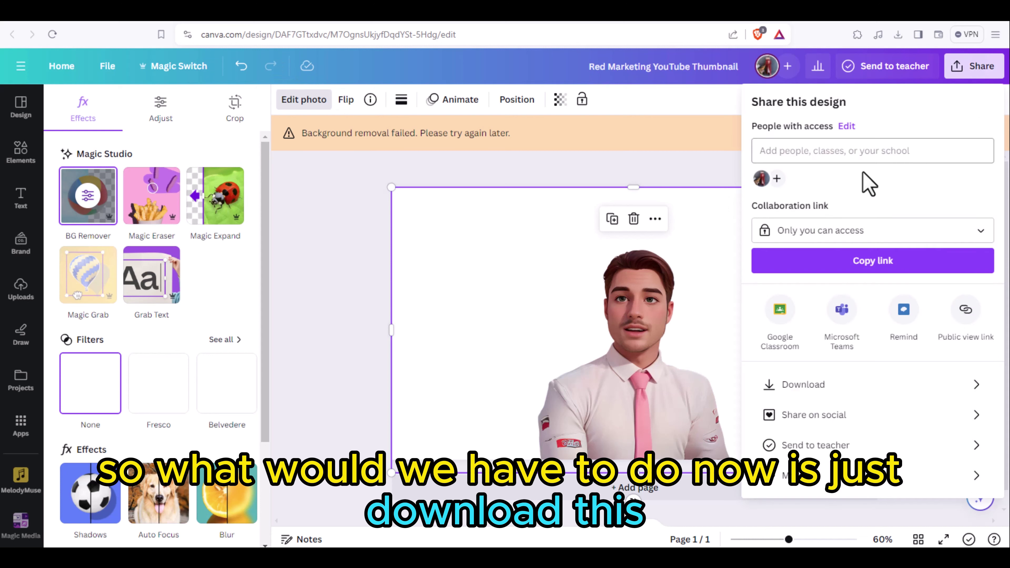
left_click(799, 383)
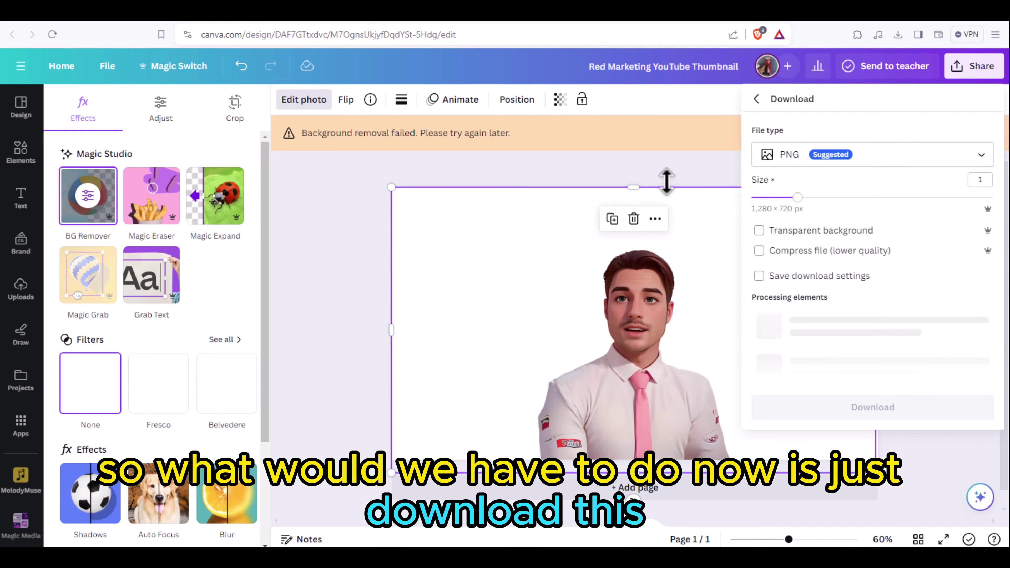
left_click(819, 159)
left_click(827, 198)
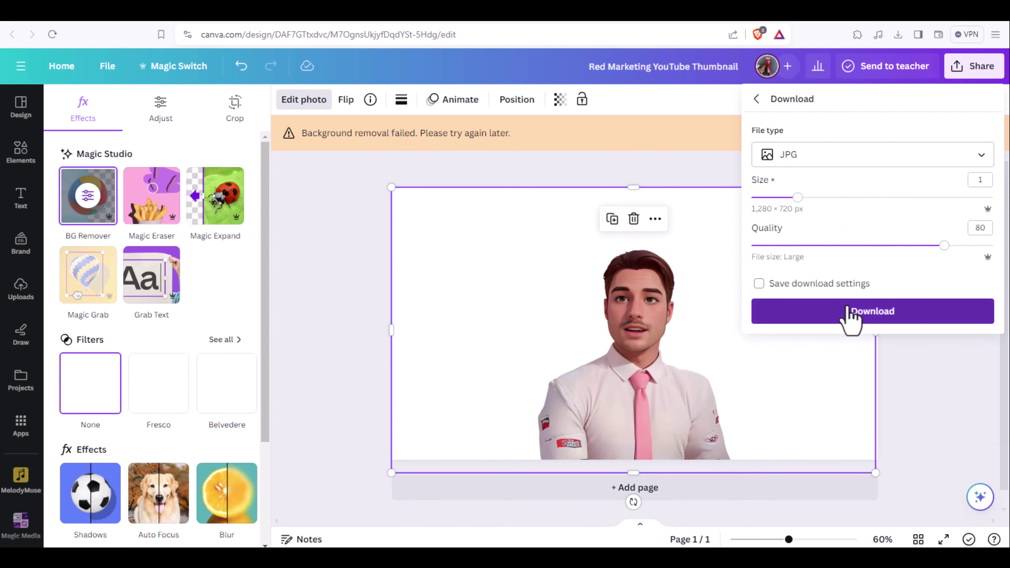
left_click(850, 315)
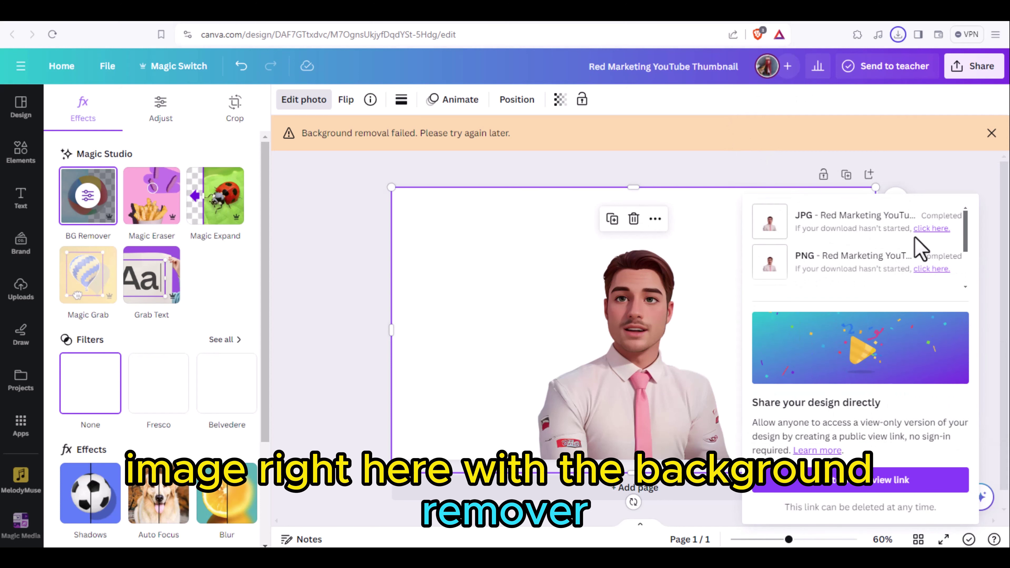
left_click(897, 35)
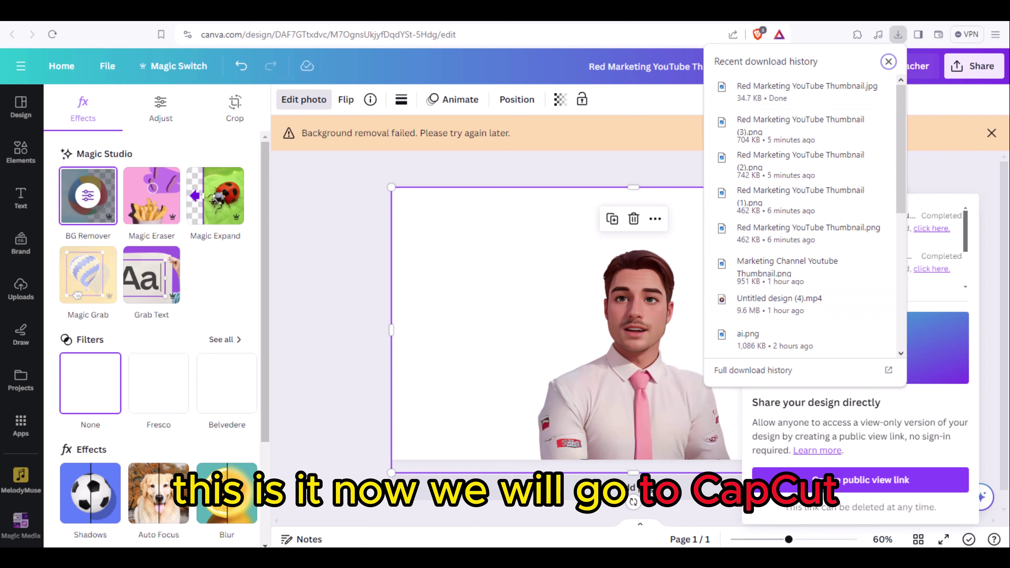
mouse_move(454, 557)
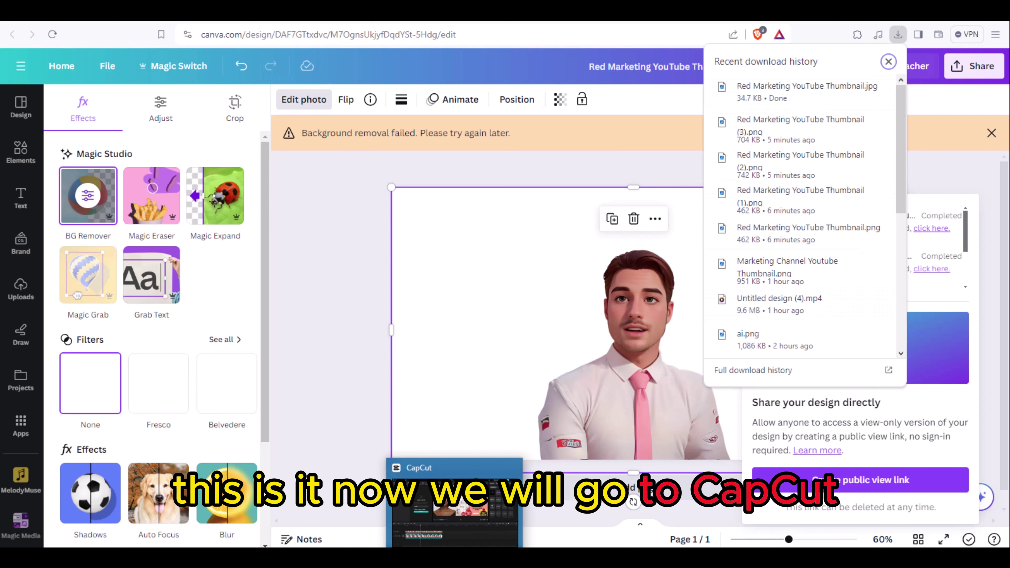
left_click(302, 70)
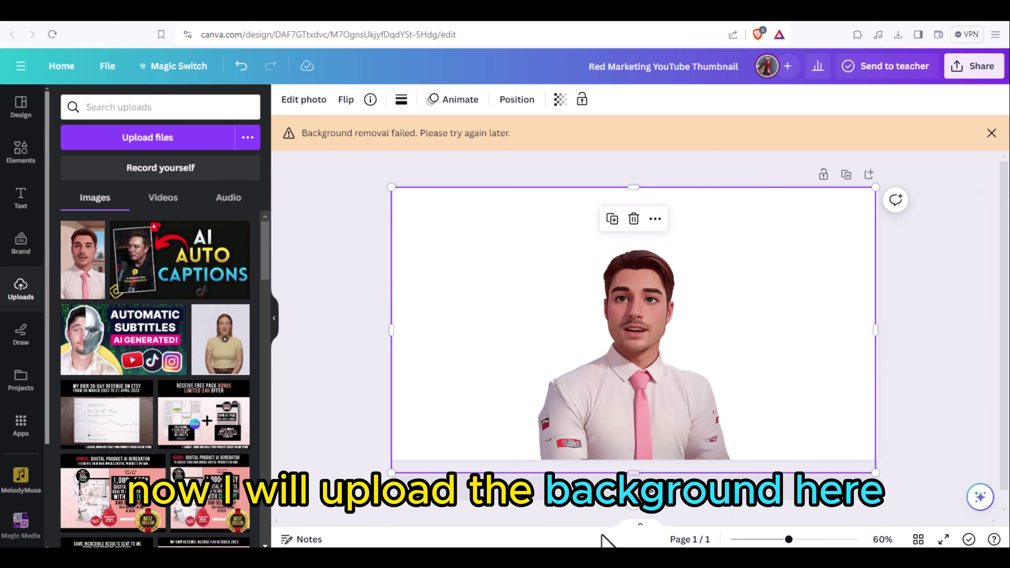
Drag all 20 files from the studio-assets folder in File Explorer into Canva's uploads.
mouse_move(525, 557)
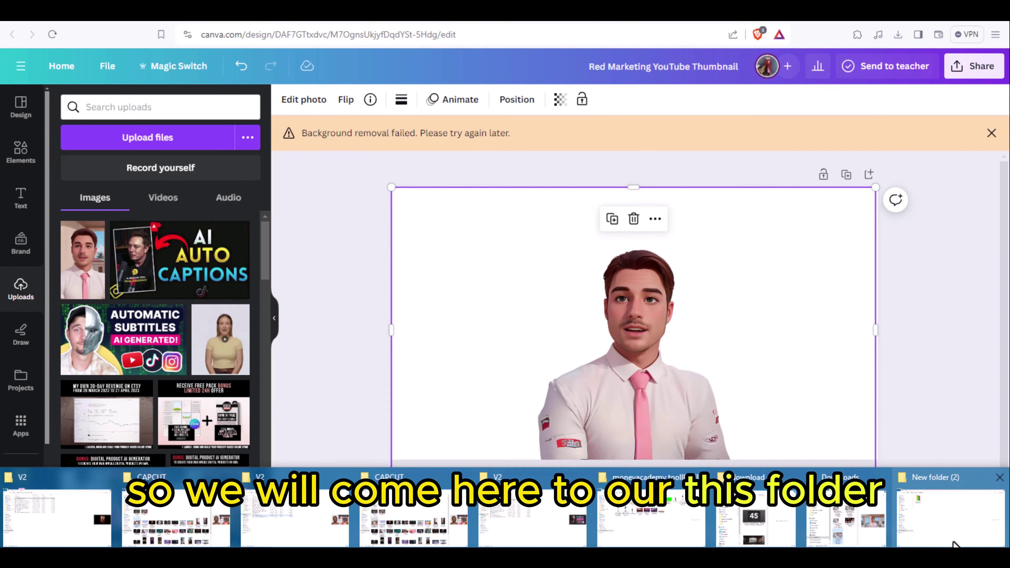
left_click(950, 517)
double_click(195, 131)
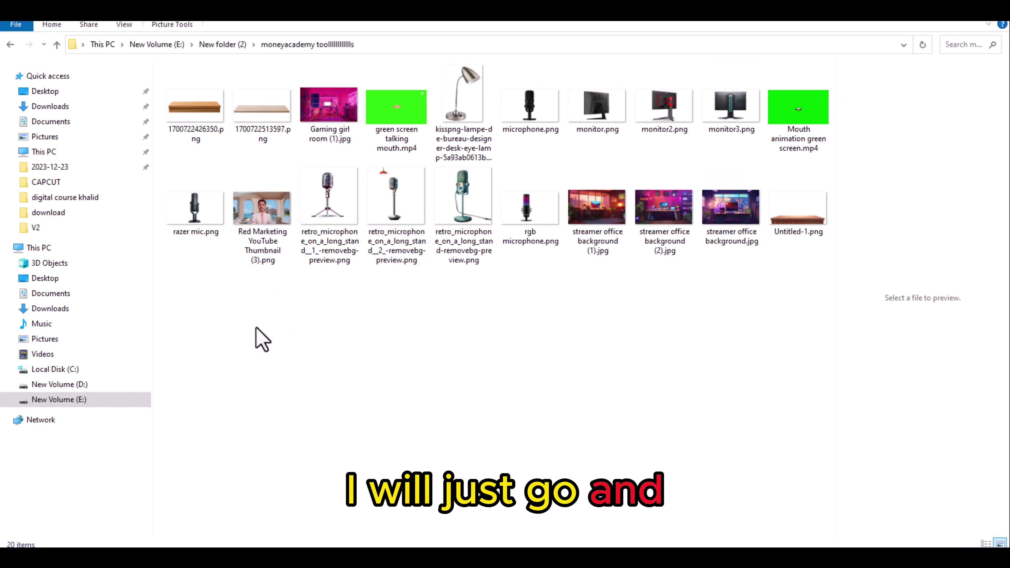
left_click_drag(216, 306, 785, 39)
left_click_drag(670, 201, 140, 384)
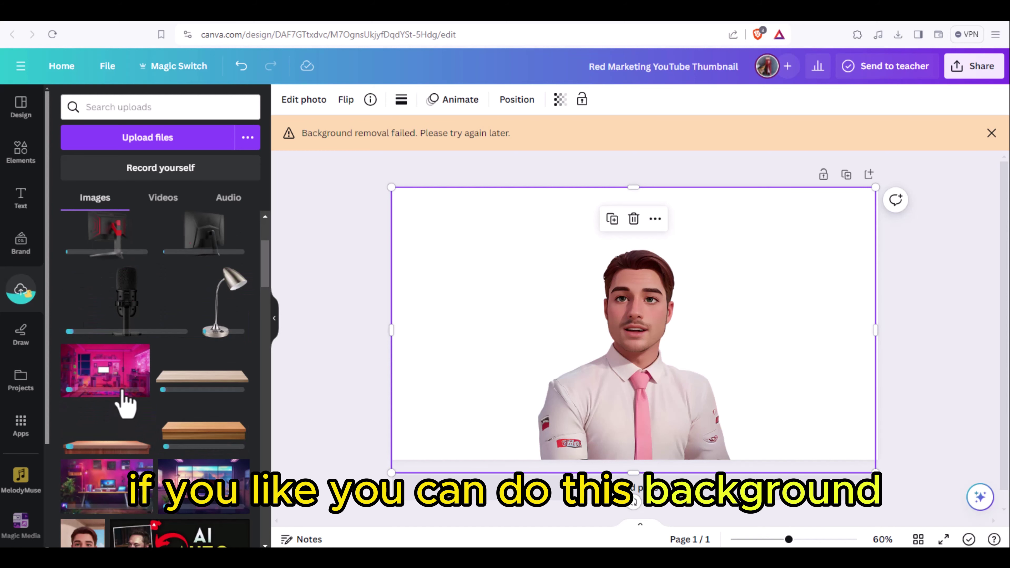
Add the purple city-view office image, send it behind the man, and enlarge it to fill the page.
scroll(157, 406, "down", 5)
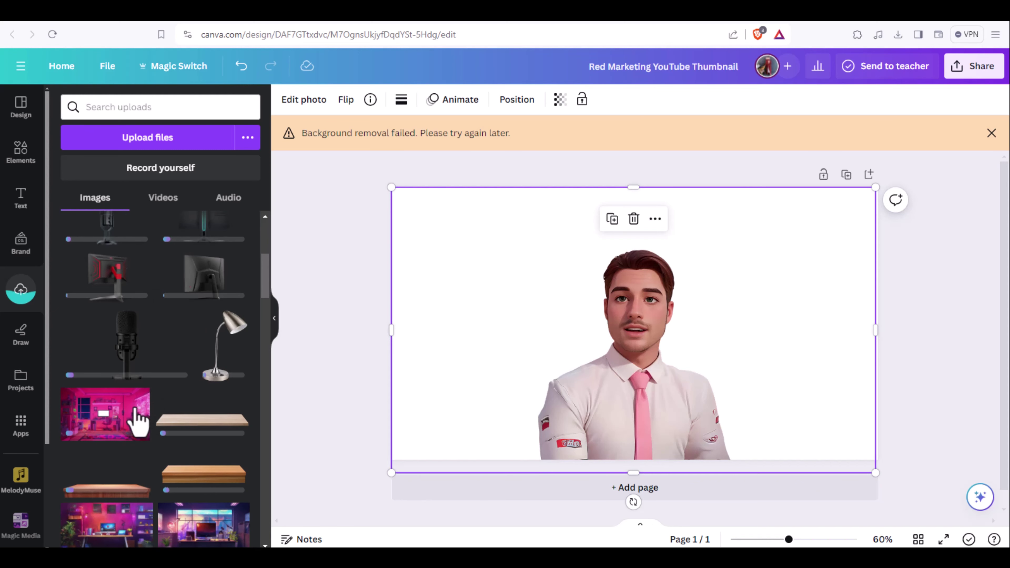
scroll(191, 423, "down", 1)
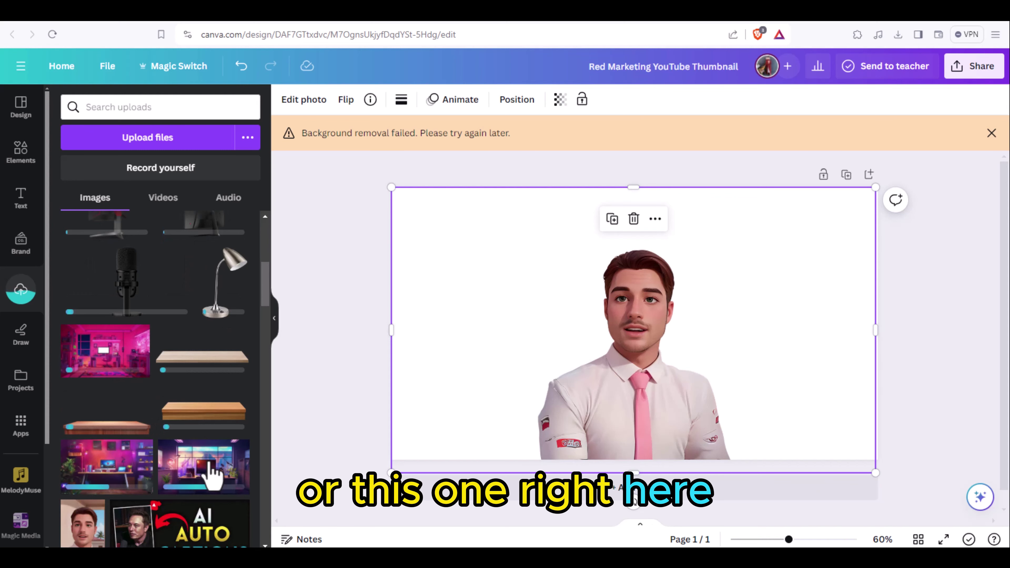
left_click(210, 465)
right_click(608, 292)
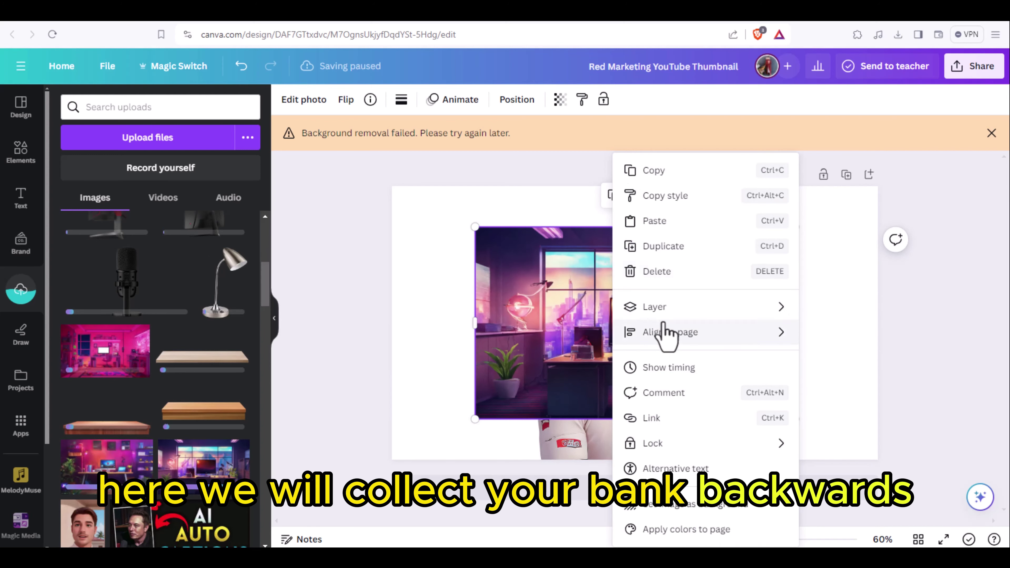
mouse_move(746, 306)
left_click(874, 360)
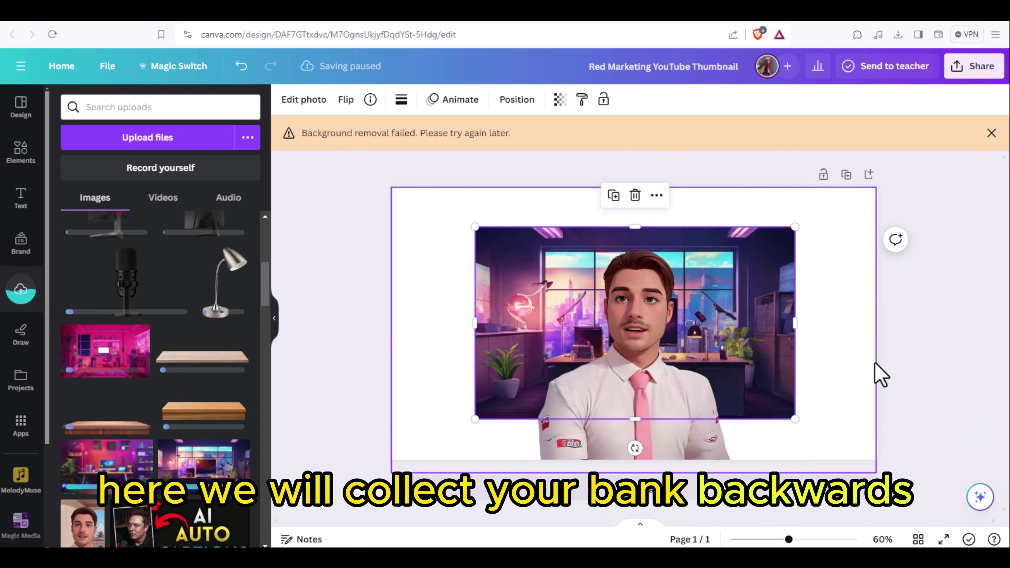
left_click_drag(789, 418, 881, 501)
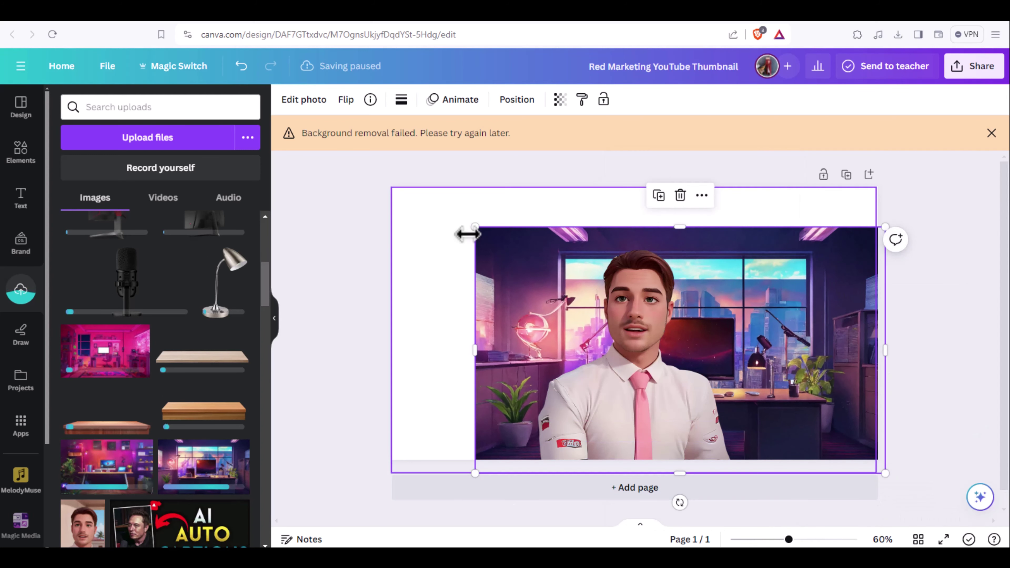
left_click_drag(471, 226, 376, 218)
left_click_drag(465, 275, 466, 239)
Try the pink room image as a backdrop, sent behind the man and enlarged.
left_click(102, 467)
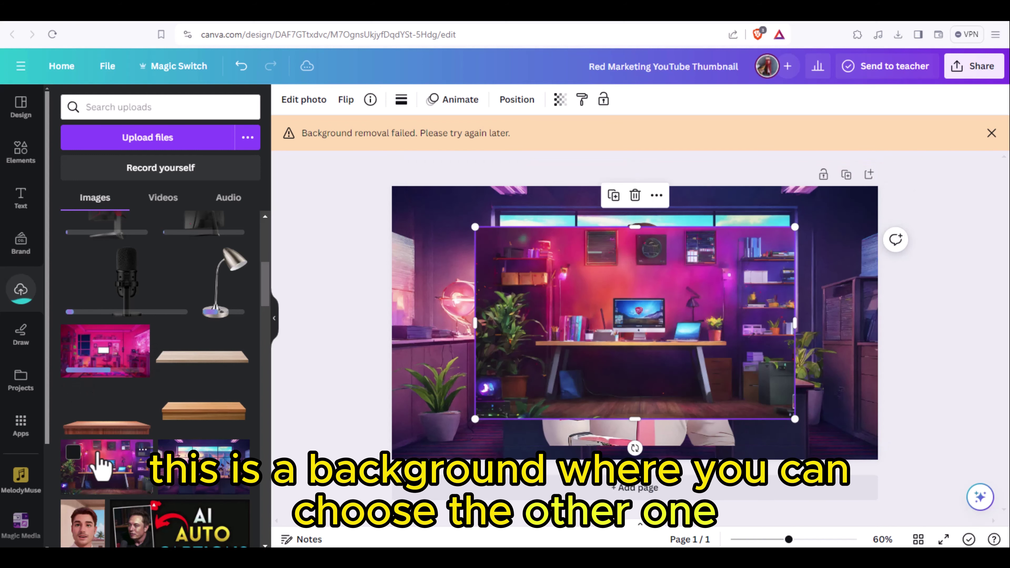
right_click(632, 263)
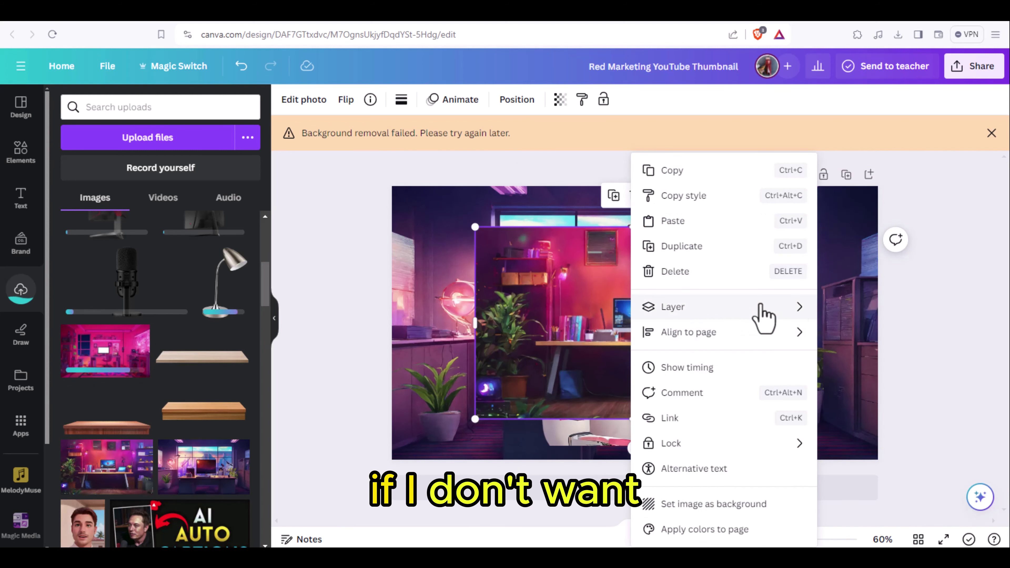
mouse_move(762, 308)
left_click(875, 357)
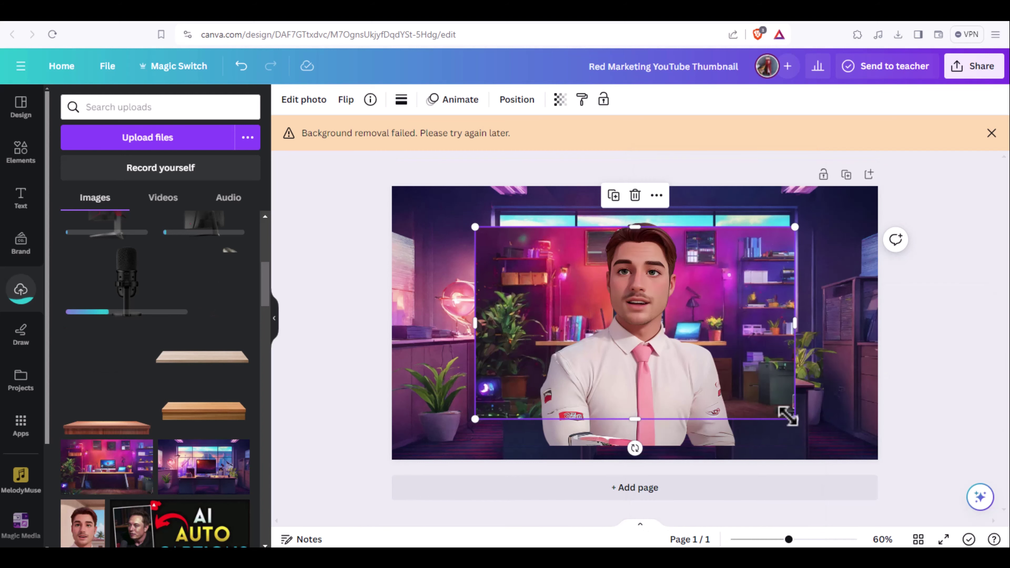
left_click_drag(793, 418, 892, 484)
left_click_drag(475, 227, 652, 306)
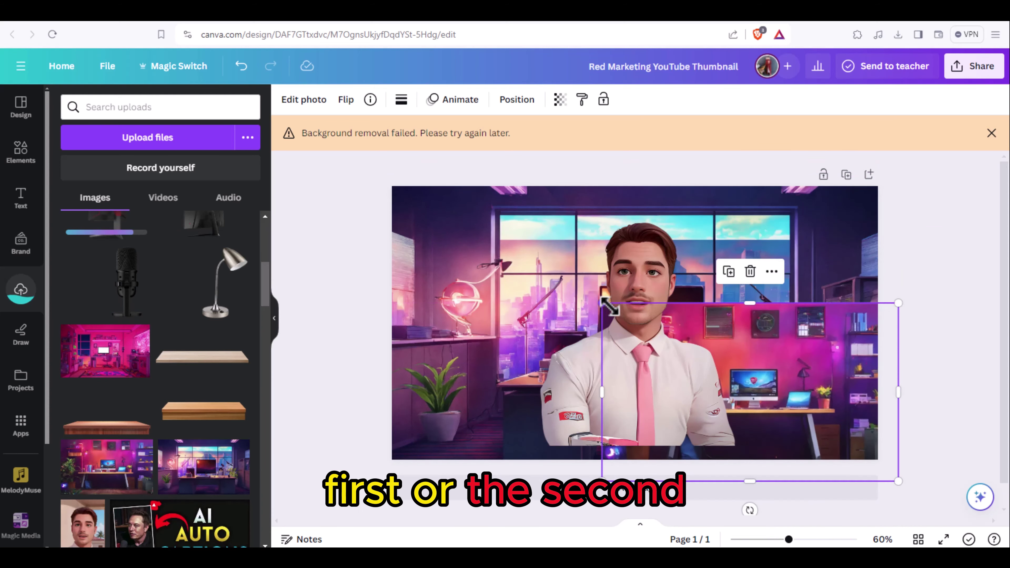
Delete the pink room image and move the man back to the page centre.
left_click(744, 338)
left_click_drag(786, 346, 708, 334)
left_click(834, 343)
left_click(748, 272)
left_click_drag(624, 334, 664, 354)
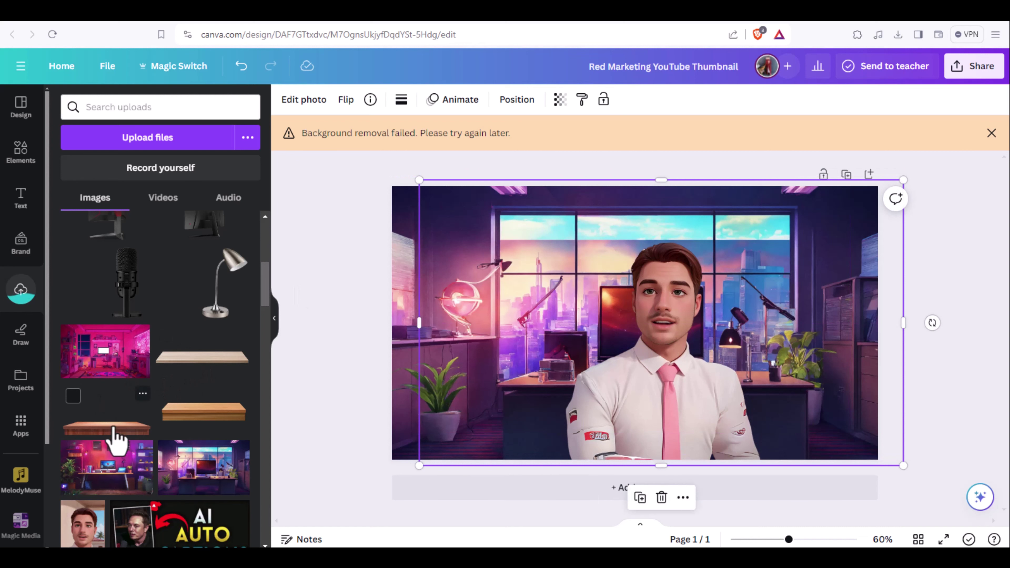
Add the wooden table, enlarge it along the page bottom, and align the man with the backdrop.
scroll(187, 382, "down", 3)
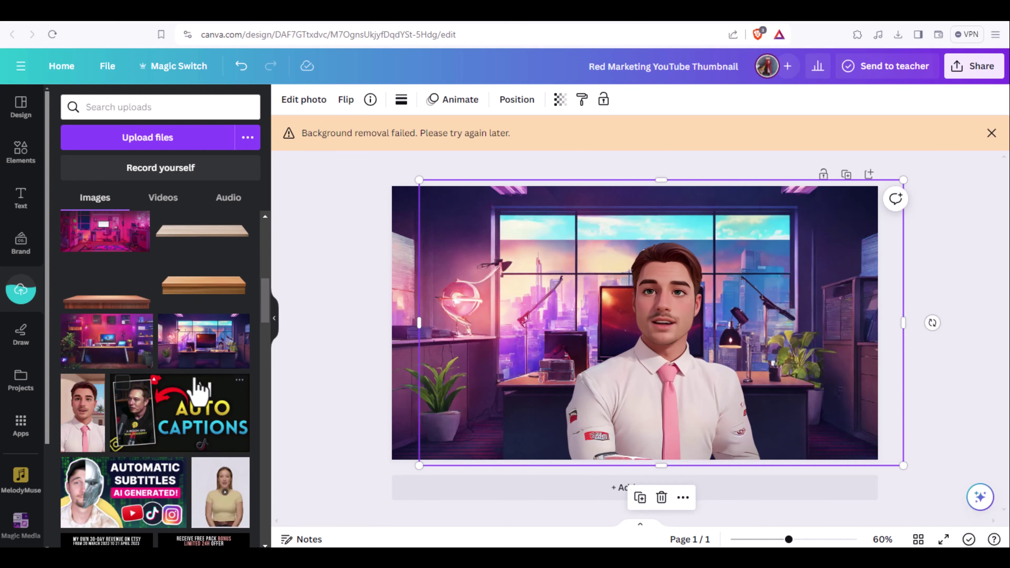
left_click(127, 314)
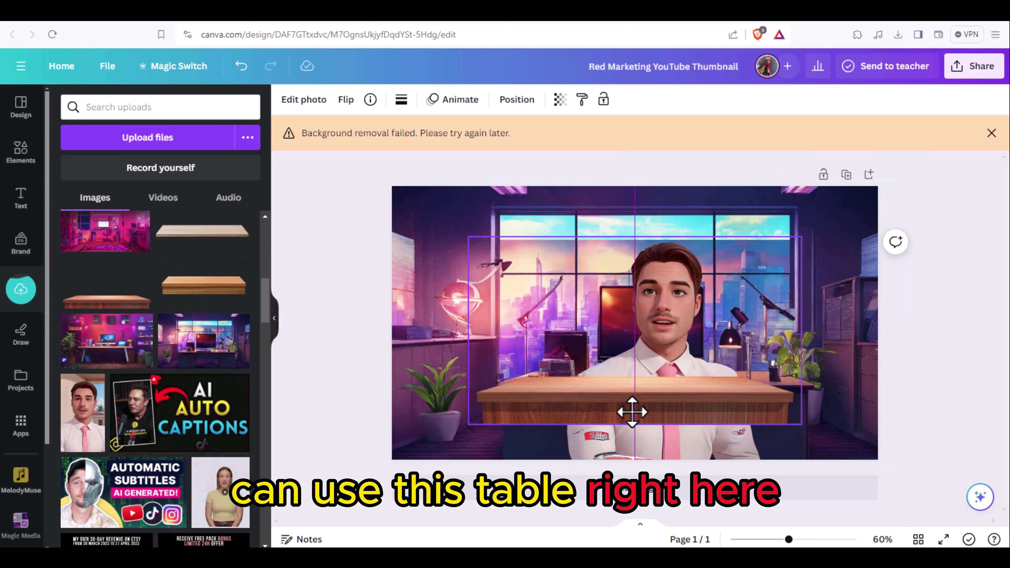
left_click_drag(634, 409, 635, 451)
left_click_drag(688, 406, 666, 381)
left_click_drag(795, 466, 878, 434)
left_click_drag(660, 418, 661, 379)
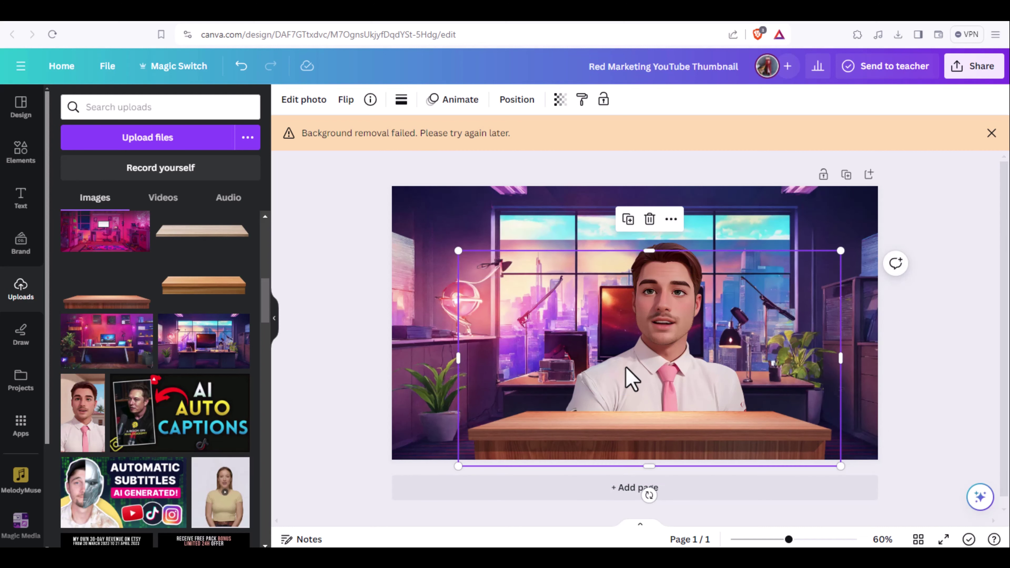
left_click_drag(692, 246, 671, 270)
left_click_drag(637, 411, 600, 419)
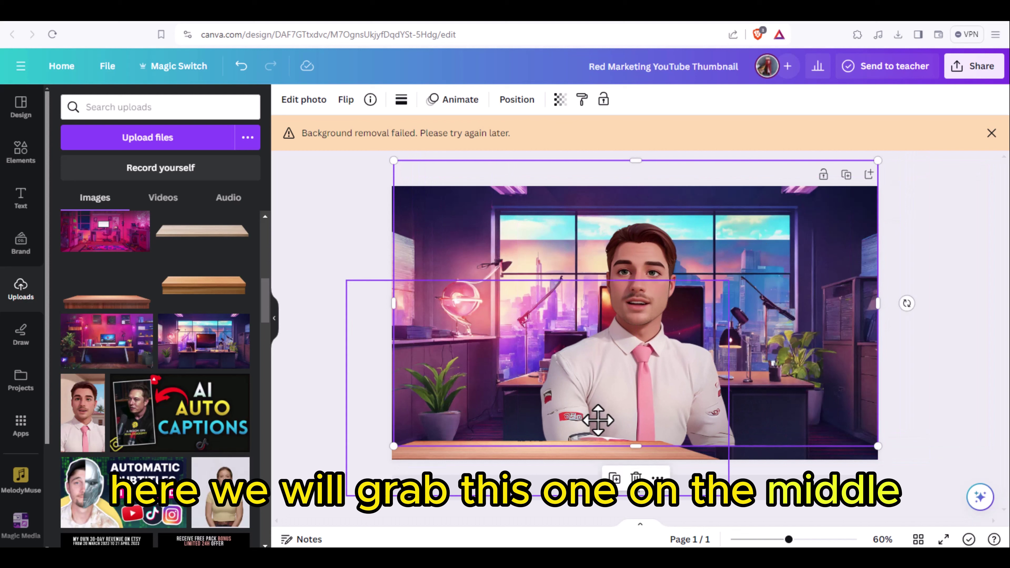
left_click_drag(564, 463, 652, 454)
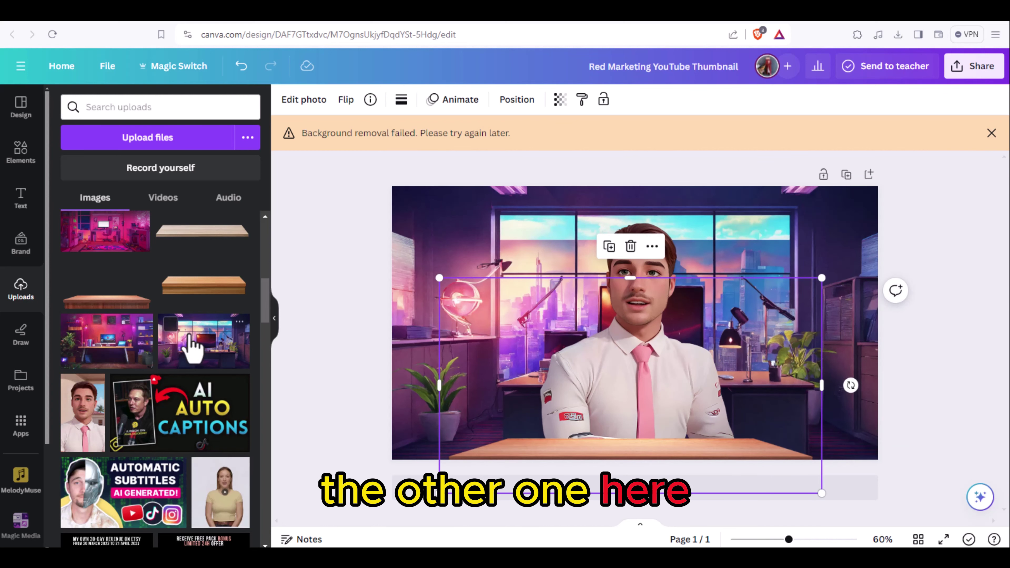
Add the black microphone, shrink it, and stand it on the table in front of the man.
scroll(159, 279, "up", 5)
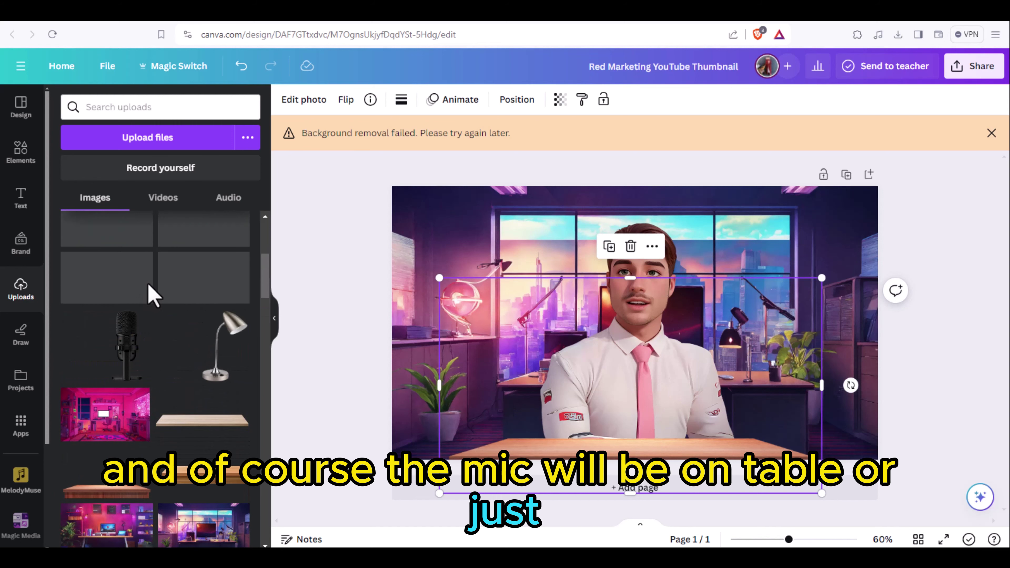
left_click(129, 350)
left_click_drag(640, 362, 652, 406)
left_click_drag(811, 273, 615, 406)
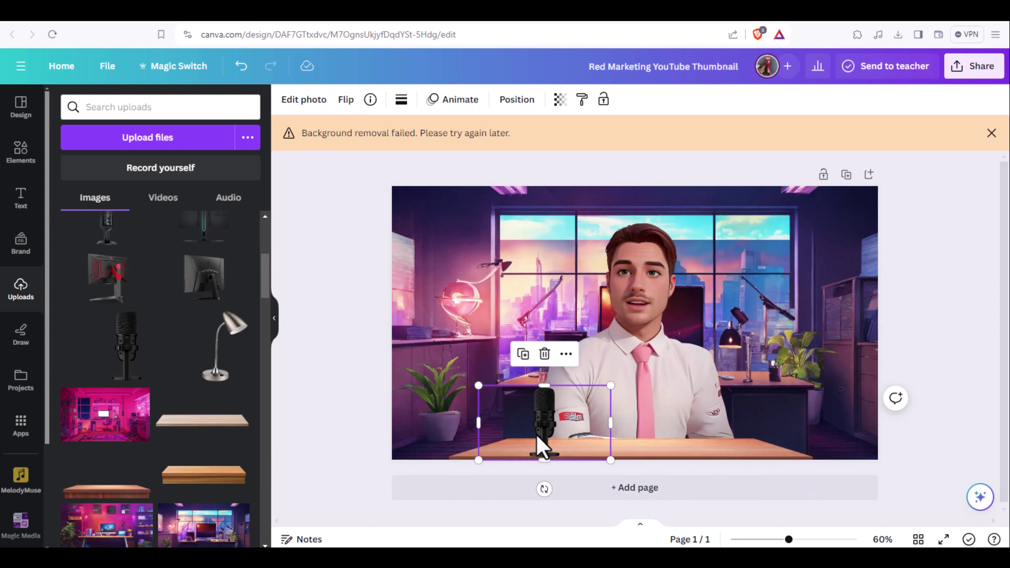
left_click_drag(565, 451, 648, 435)
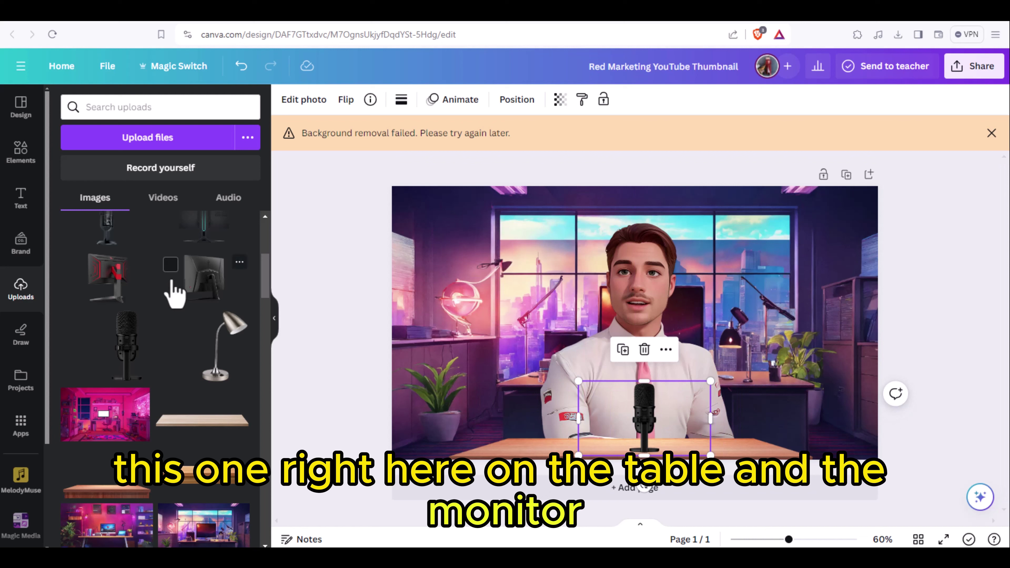
Place the red monitor on the right side of the desk.
scroll(151, 303, "up", 2)
left_click(107, 343)
left_click_drag(720, 371, 804, 400)
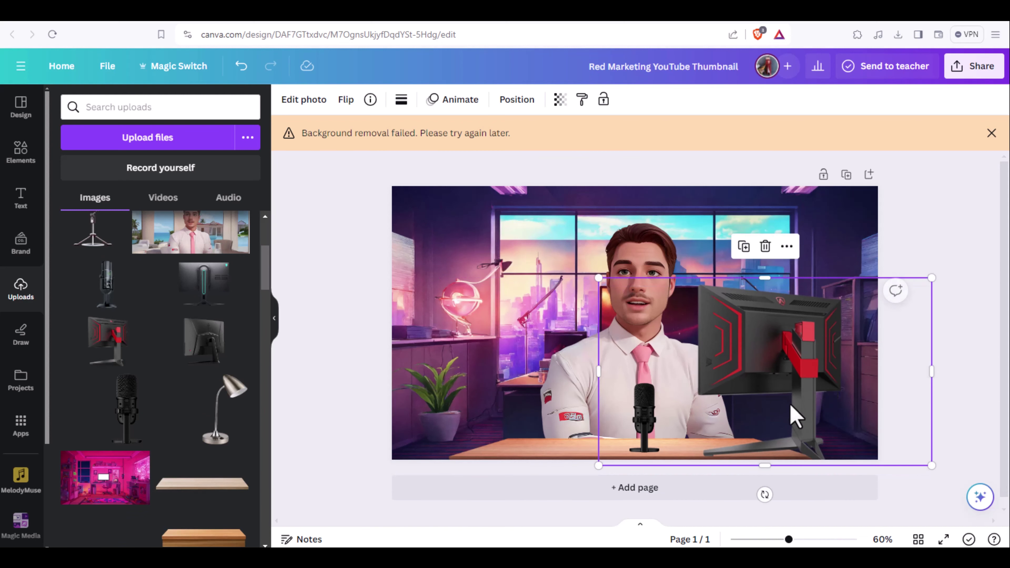
Try the teal microphone on the table, then remove it.
scroll(174, 388, "up", 3)
scroll(109, 334, "up", 2)
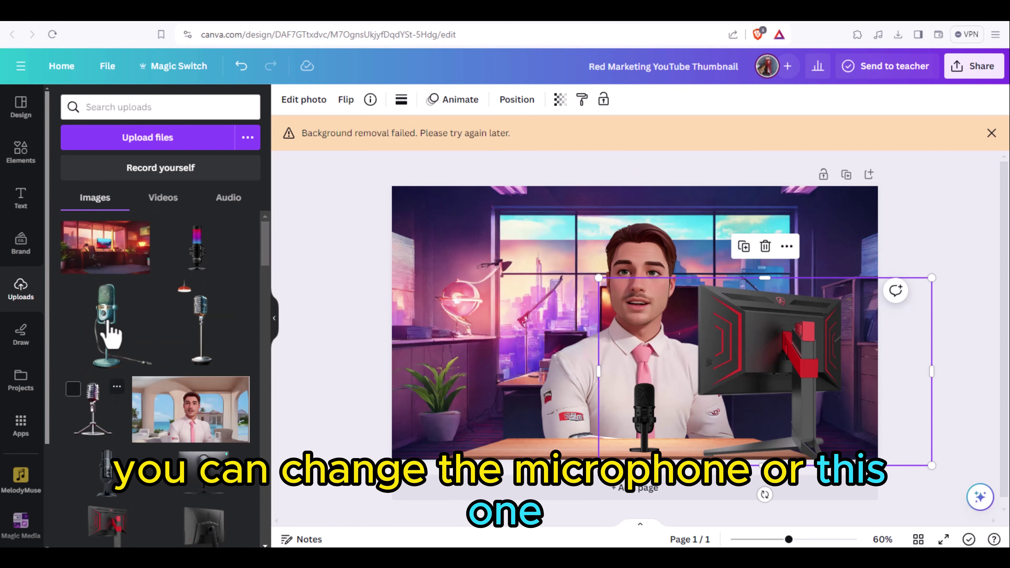
left_click(107, 330)
left_click_drag(581, 361, 597, 417)
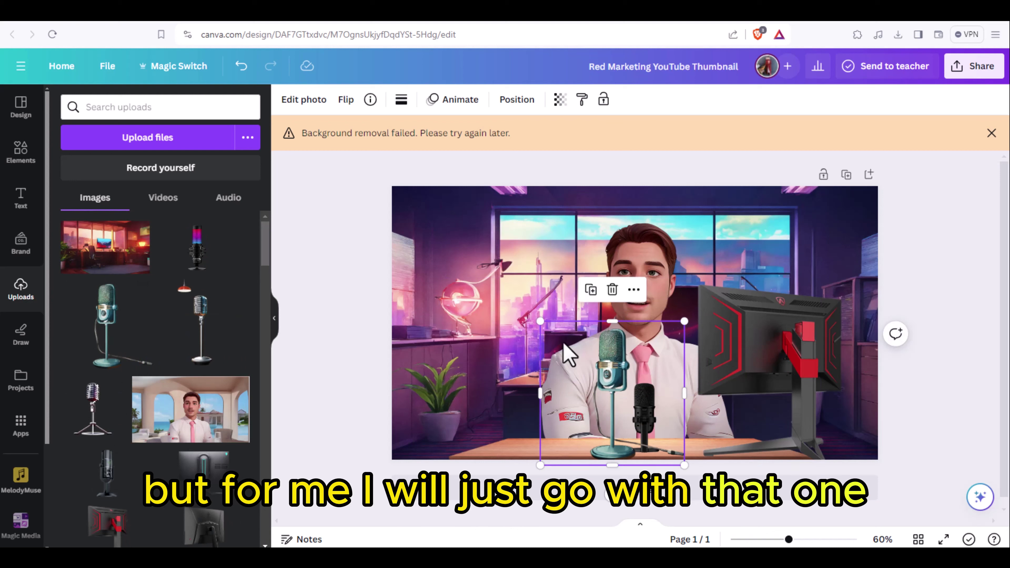
left_click(612, 290)
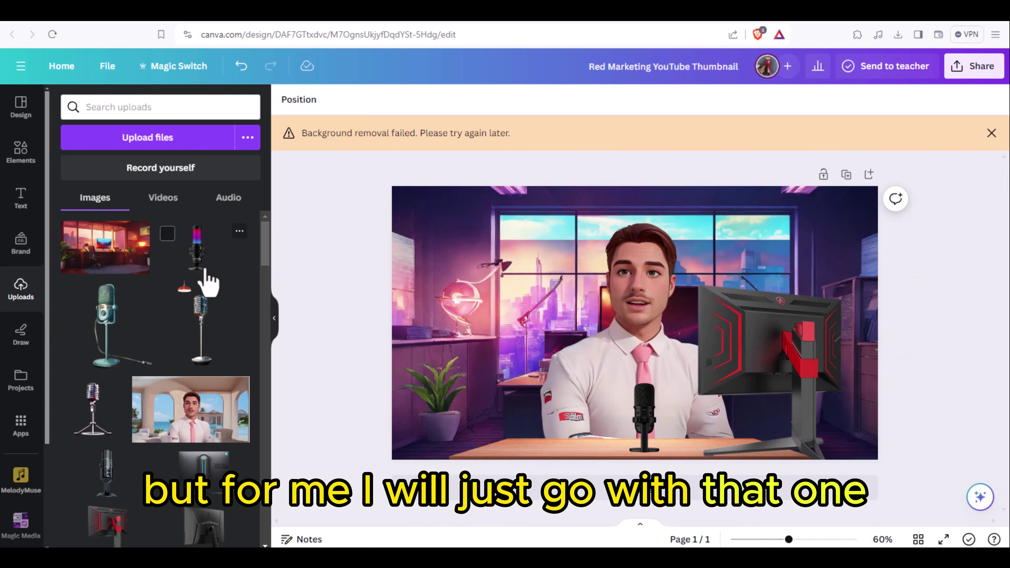
Try an RGB microphone on the desk, shrink and position it, then remove it.
left_click(197, 246)
left_click_drag(628, 364, 620, 409)
left_click_drag(812, 289, 606, 402)
mouse_move(531, 457)
left_mouse_down()
mouse_move(622, 425)
mouse_move(516, 424)
mouse_move(523, 438)
left_mouse_up()
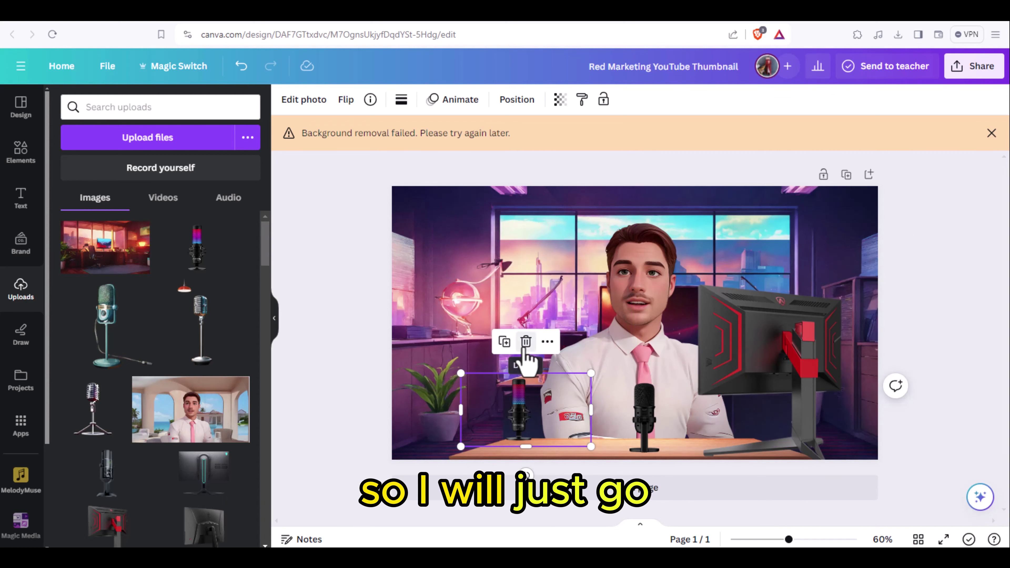
left_click(525, 341)
Add the wooden table image from Uploads and move the monitor to the man's right.
left_click(645, 416)
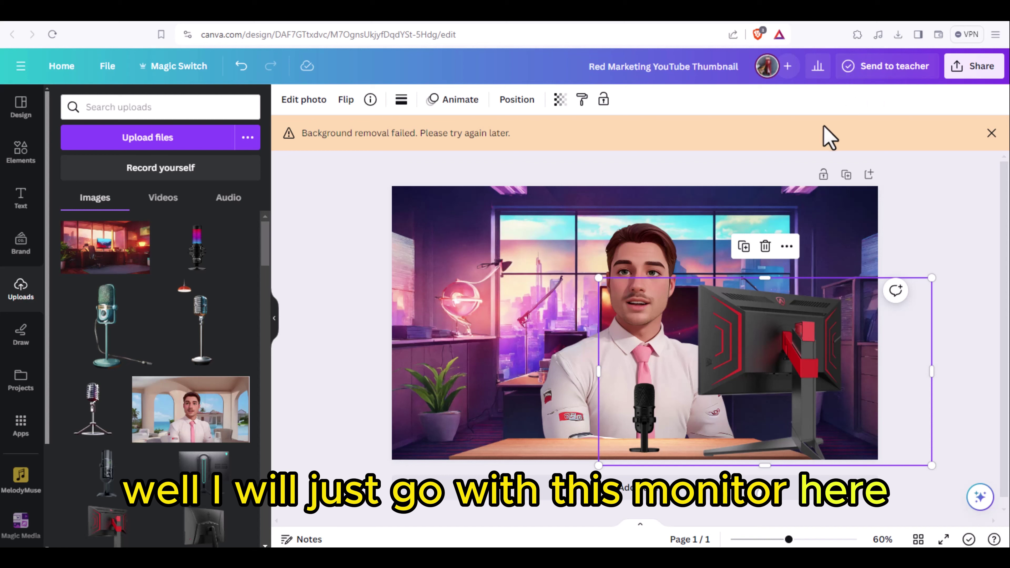
left_click_drag(793, 405, 525, 361)
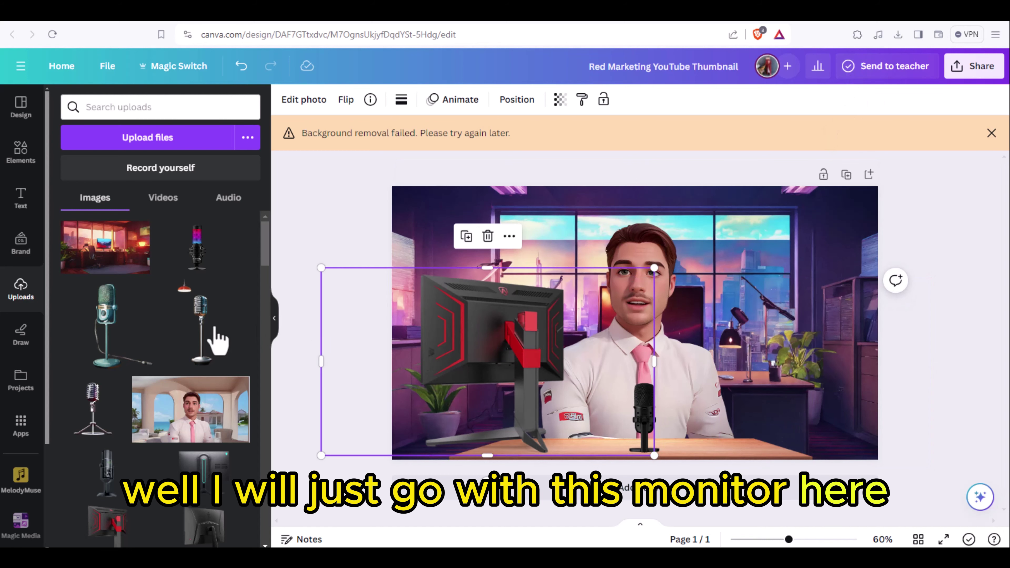
scroll(190, 381, "down", 6)
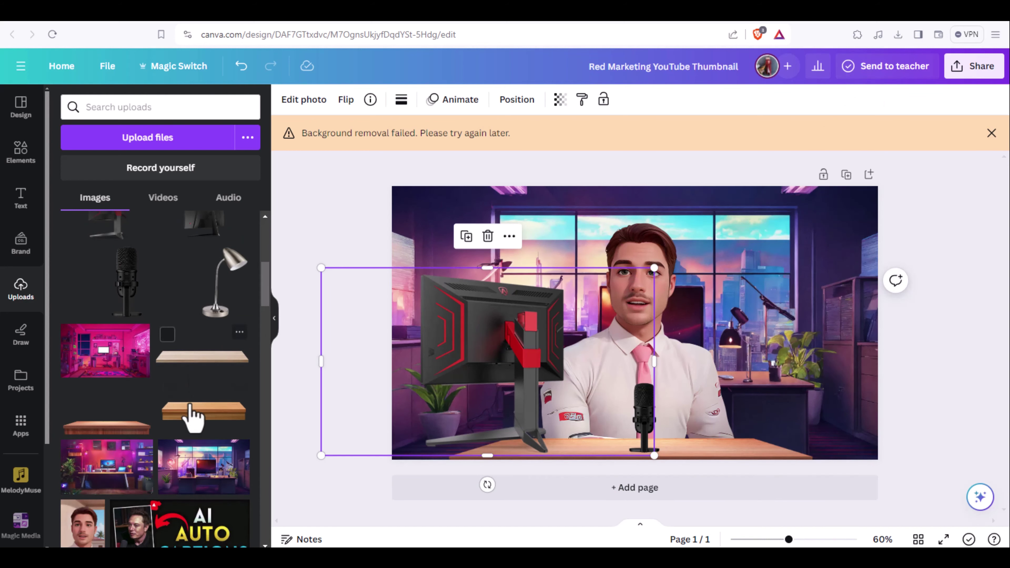
left_click_drag(116, 436, 804, 461)
left_click_drag(518, 356, 807, 356)
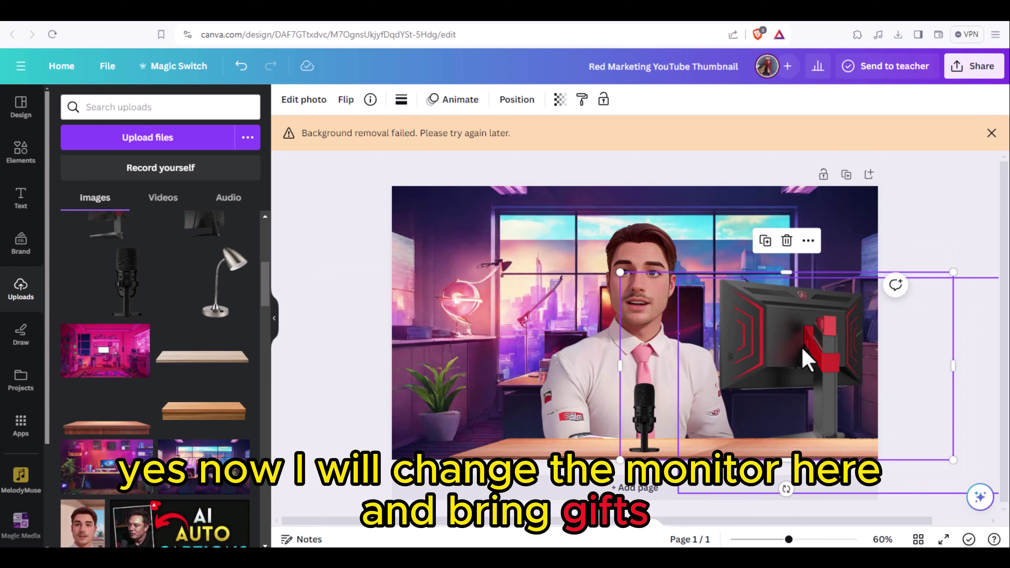
Send the monitor one layer backward and nudge it left behind the desk.
right_click(807, 356)
mouse_move(847, 312)
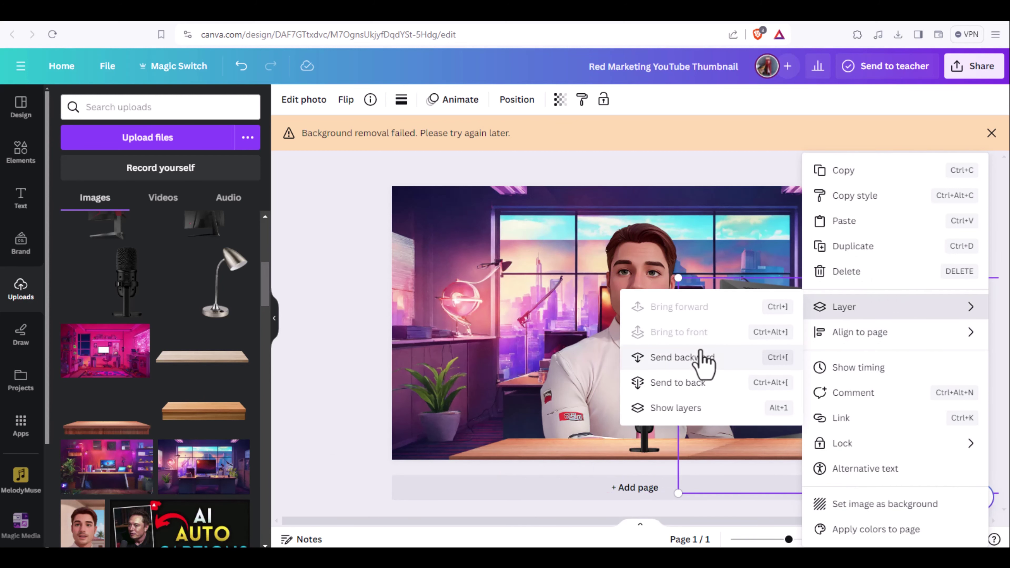
left_click(702, 358)
left_click_drag(797, 391, 799, 367)
left_click_drag(783, 322, 768, 312)
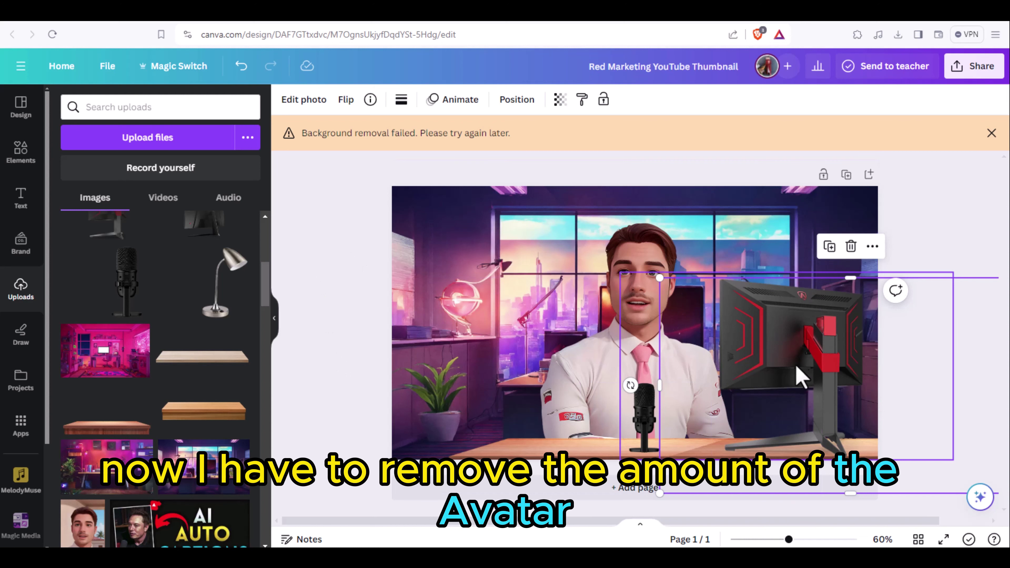
Select the whole avatar image.
left_click(818, 380)
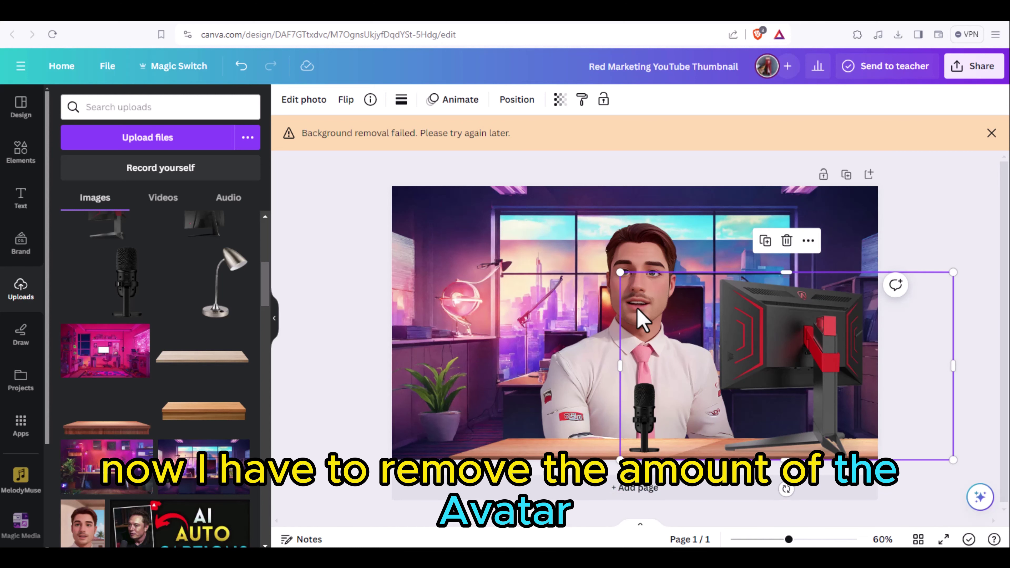
scroll(185, 312, "up", 3)
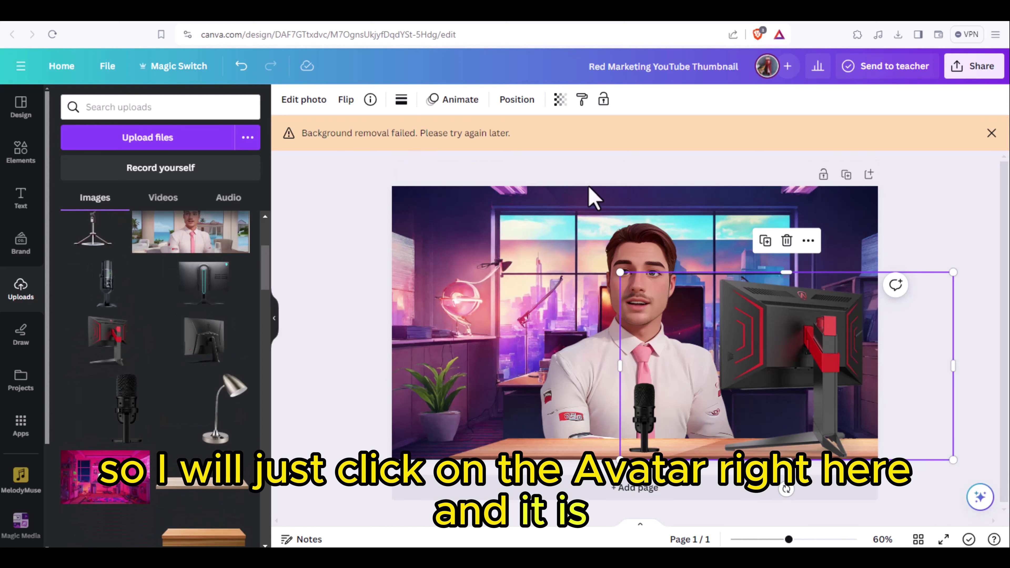
left_click(606, 260)
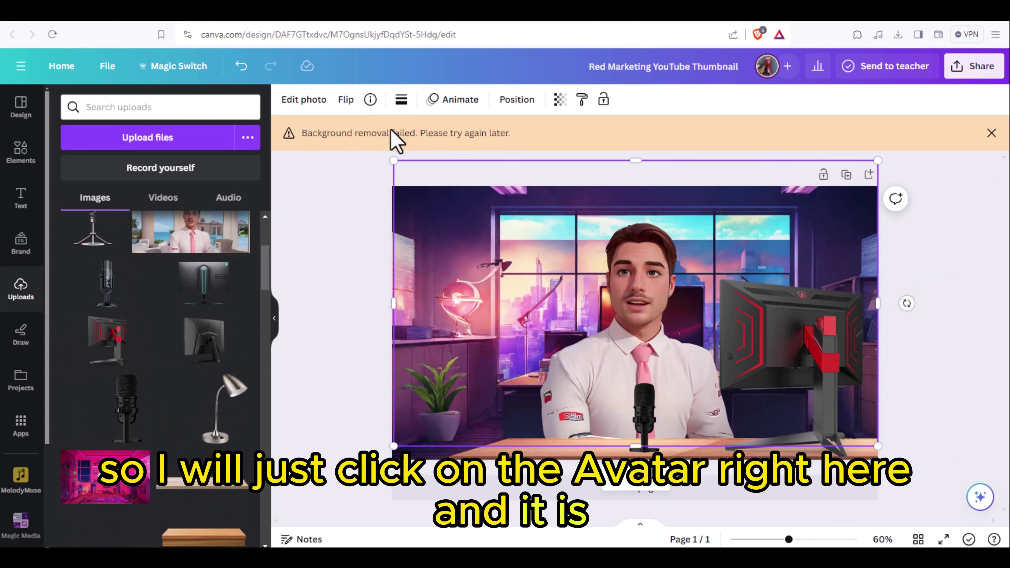
Brush out the avatar's open mouth with Edit photo's Magic Eraser.
left_click(302, 100)
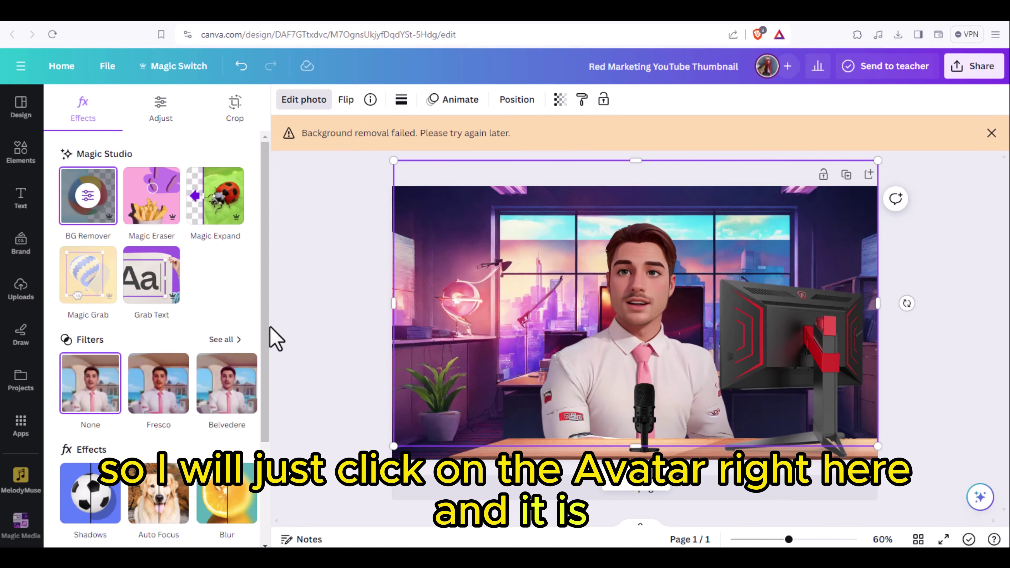
left_click(167, 195)
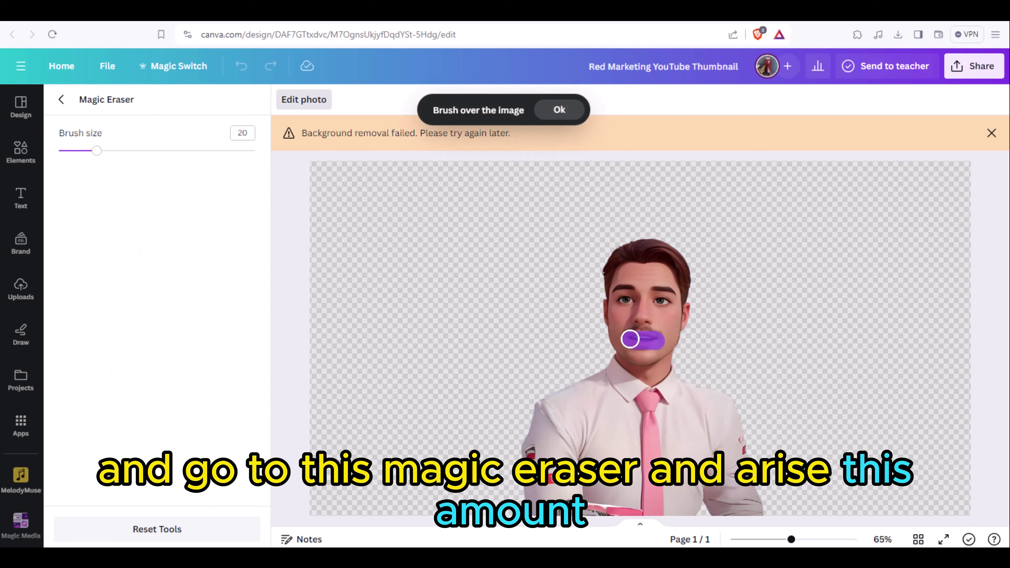
left_click_drag(630, 339, 632, 340)
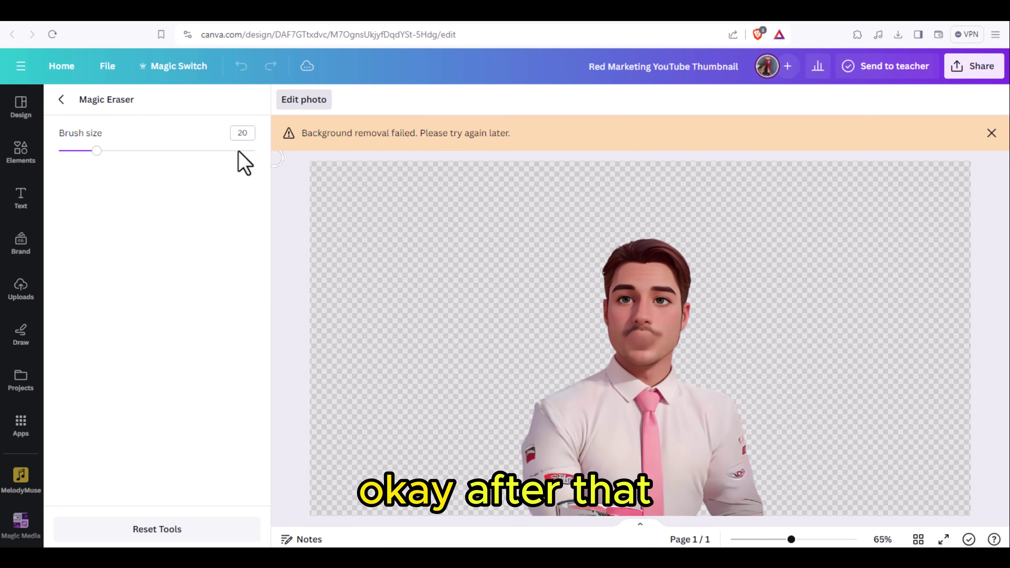
left_click(61, 102)
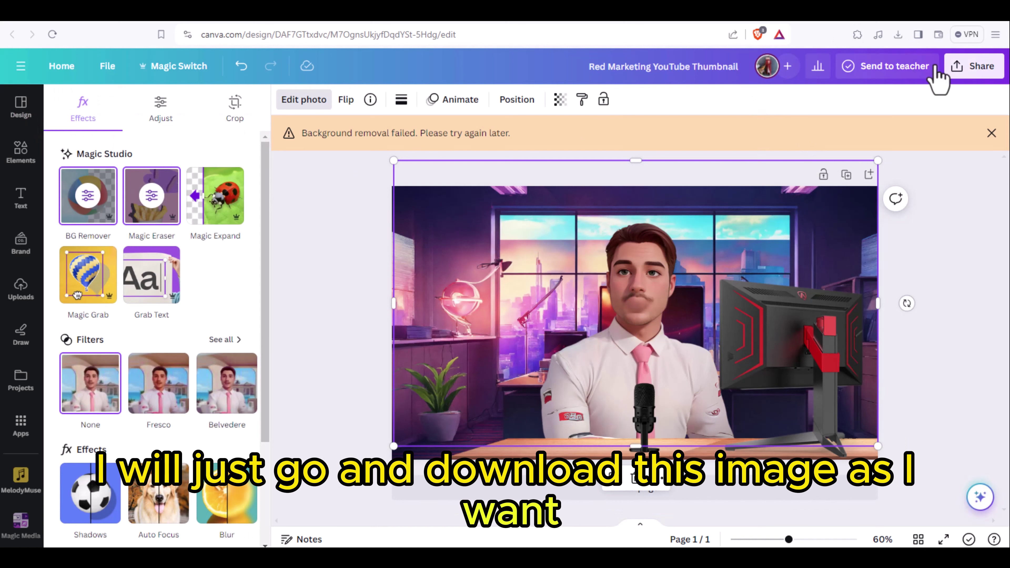
Download the studio design from the Share menu as a PNG file.
left_click(966, 68)
left_click(828, 392)
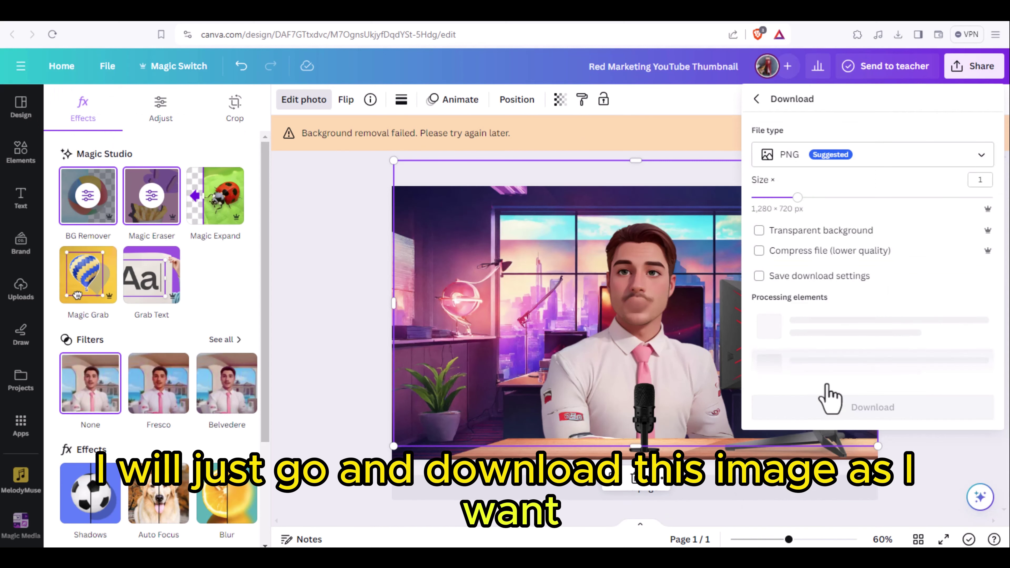
left_click(872, 407)
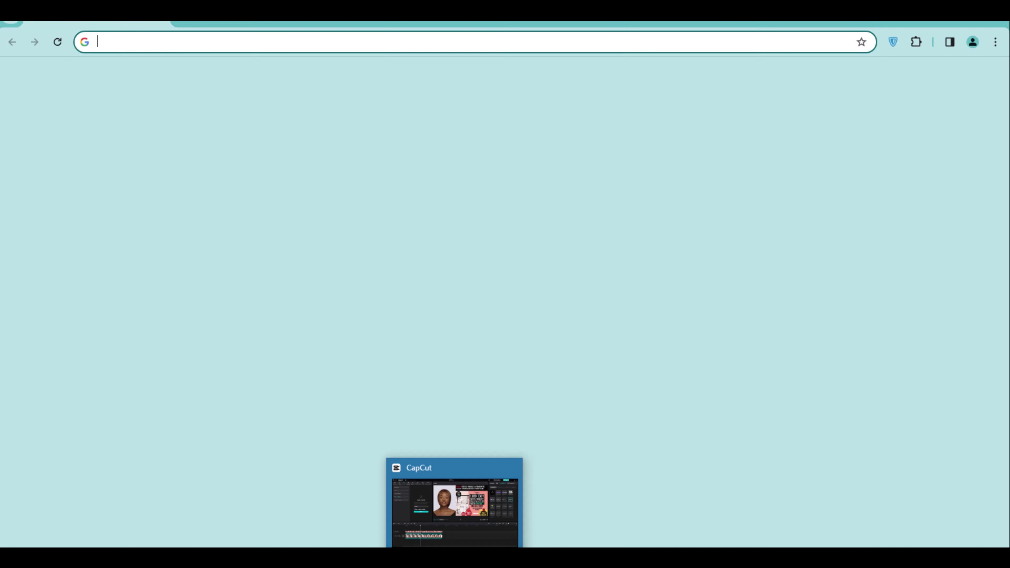
Start a new CapCut project and drag Red Marketing YouTube Thumbnail (3).png from downloads into its timeline.
left_click(433, 532)
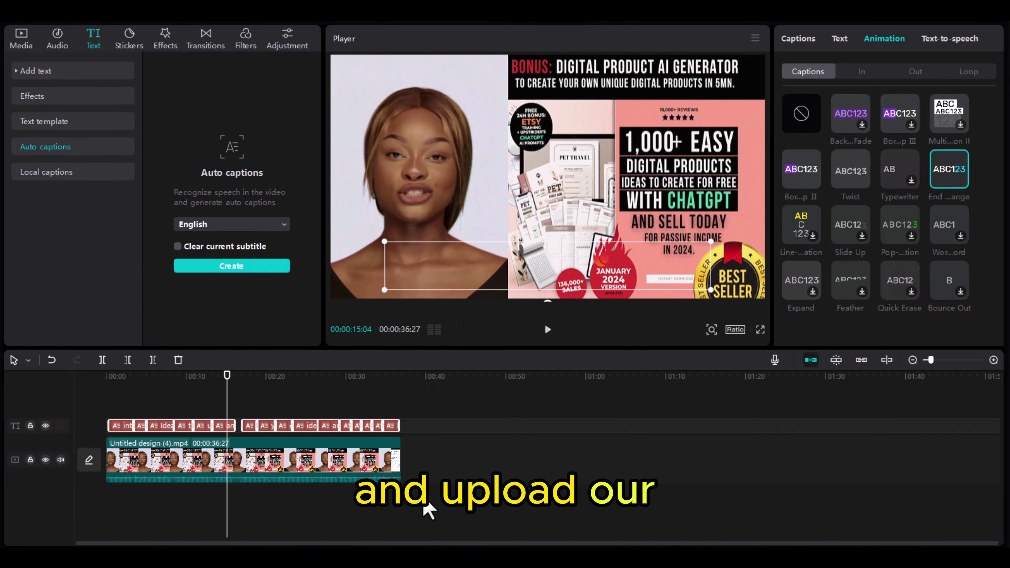
left_click(444, 480)
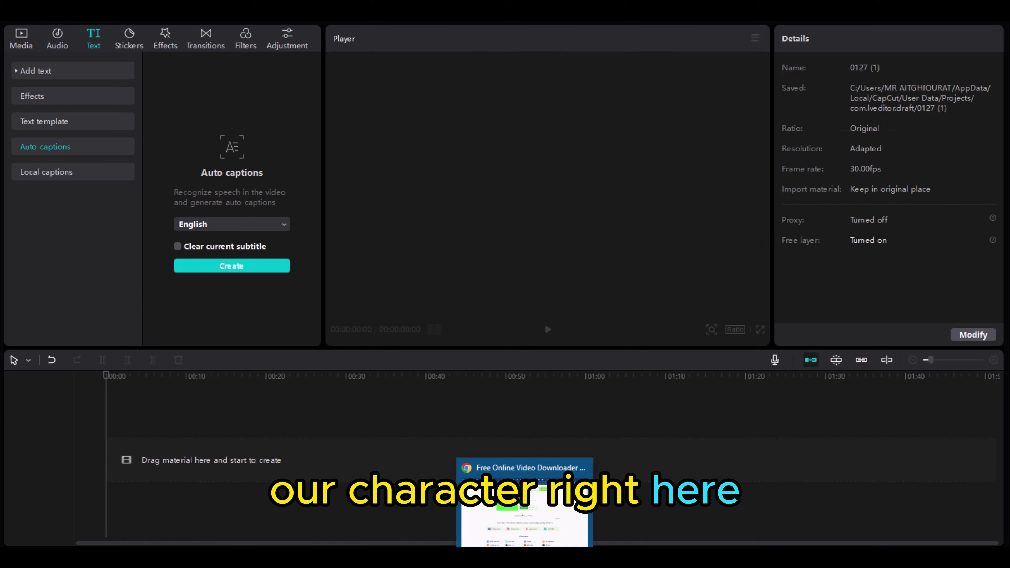
mouse_move(267, 563)
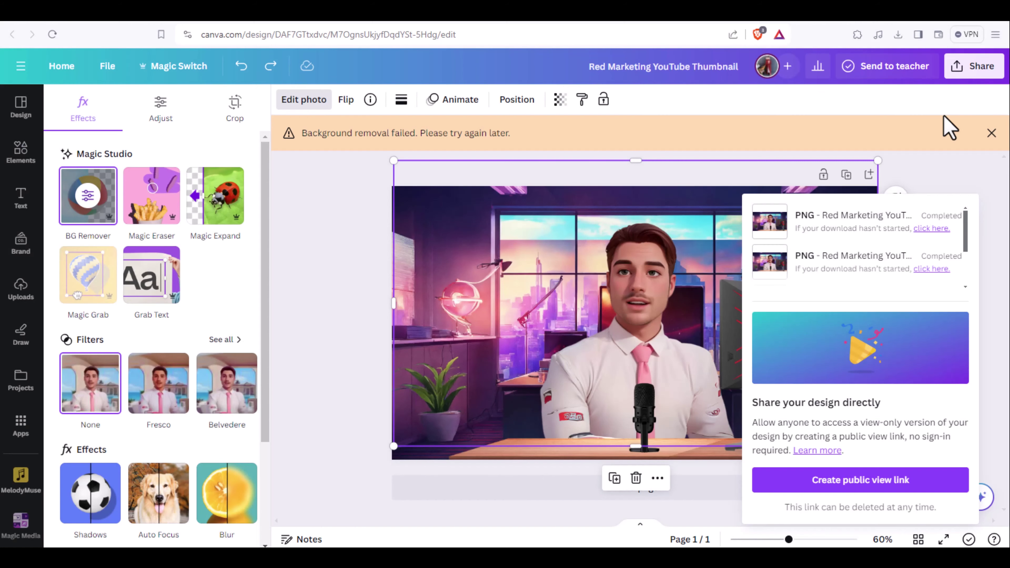
left_click(898, 34)
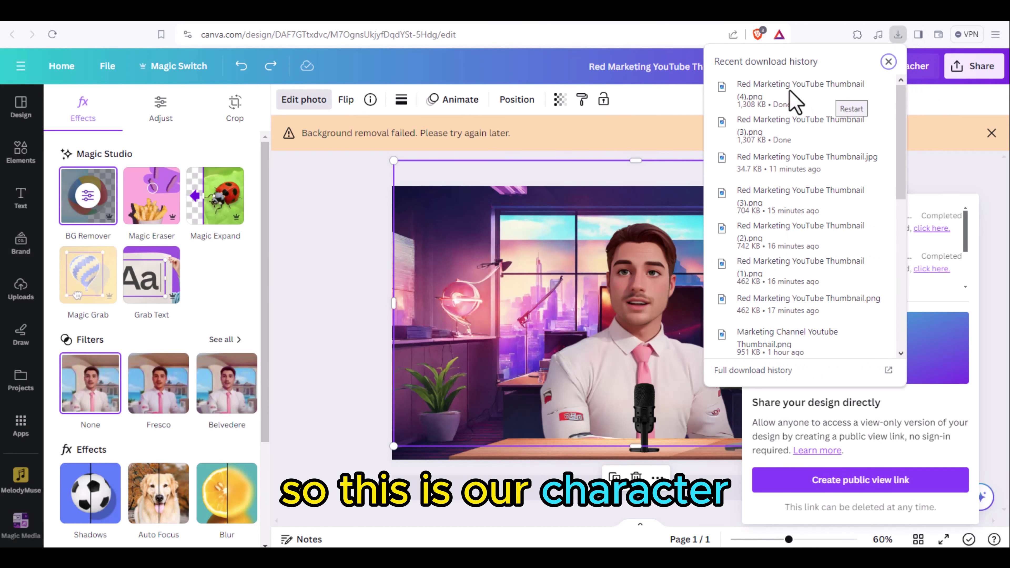
left_click(839, 103)
left_click(918, 35)
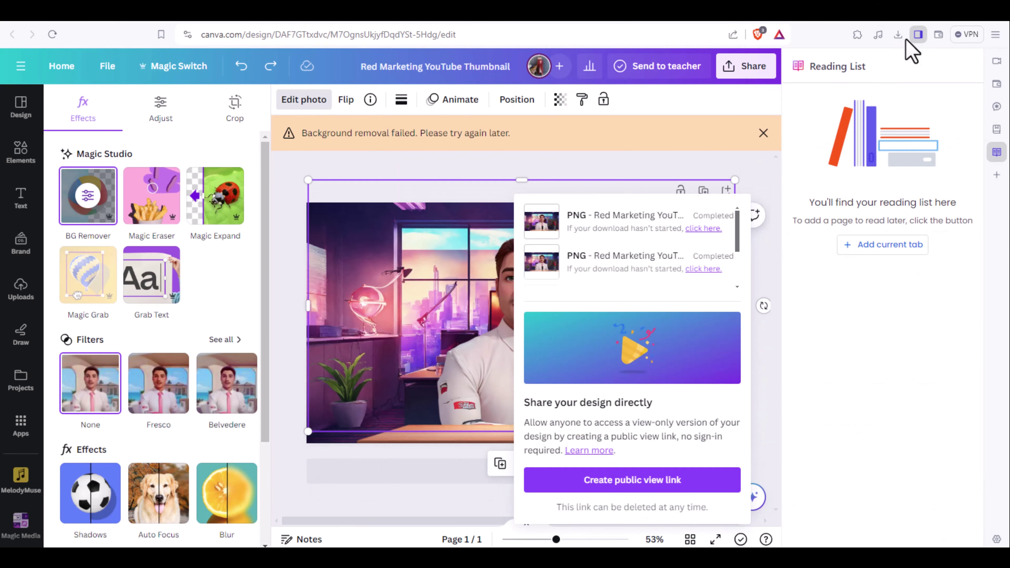
left_click(898, 34)
left_click_drag(789, 130, 469, 527)
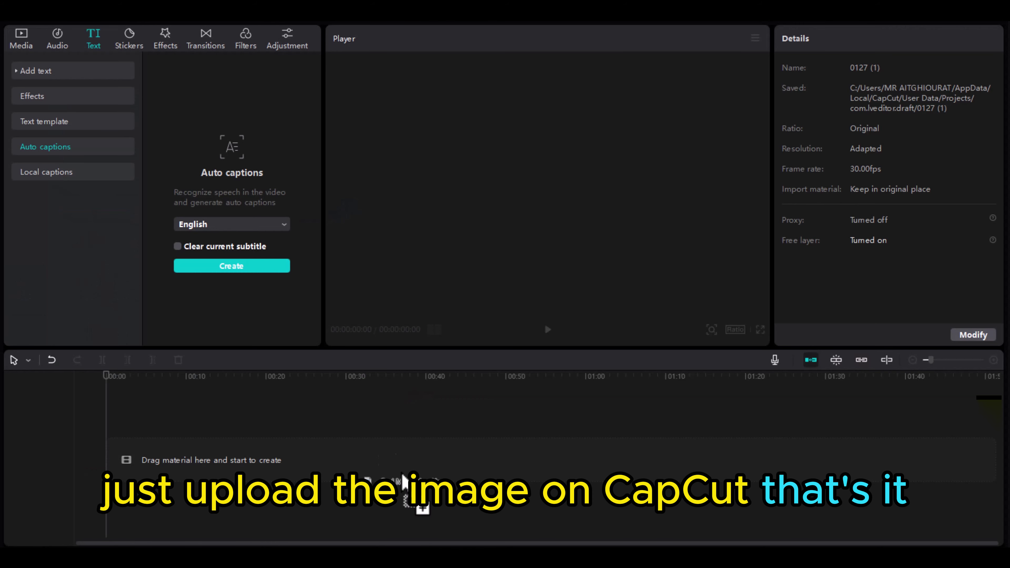
left_click_drag(401, 481, 266, 451)
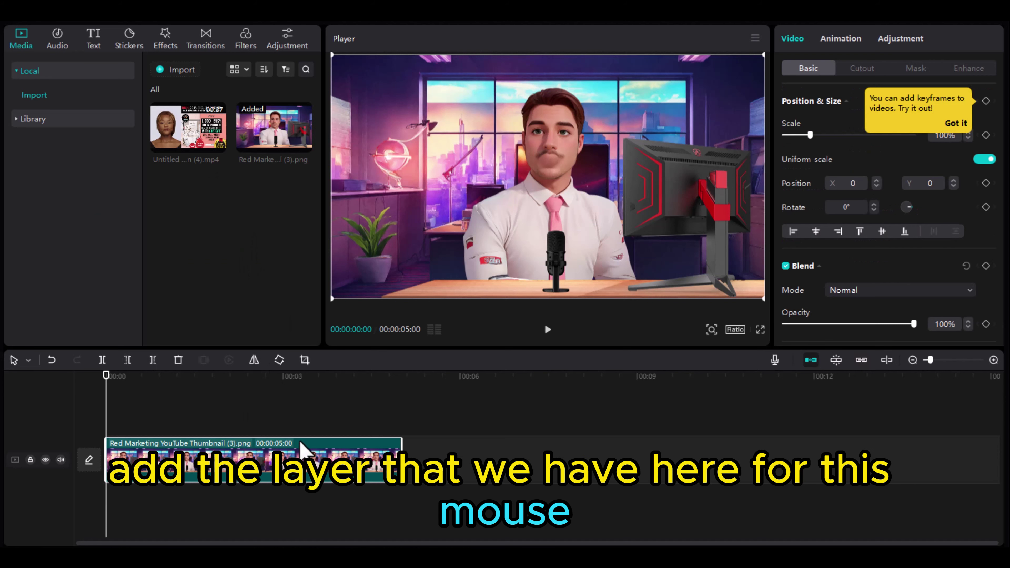
Preview the mouth videos in the assets folder and drag Mouth animation green screen.mp4 onto the timeline.
mouse_move(505, 557)
left_click(938, 534)
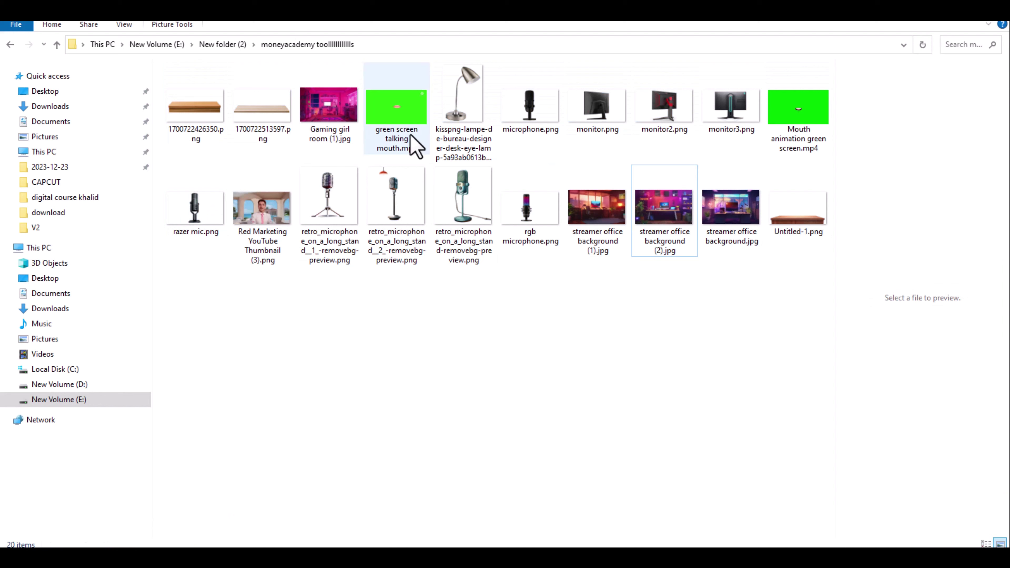
double_click(421, 128)
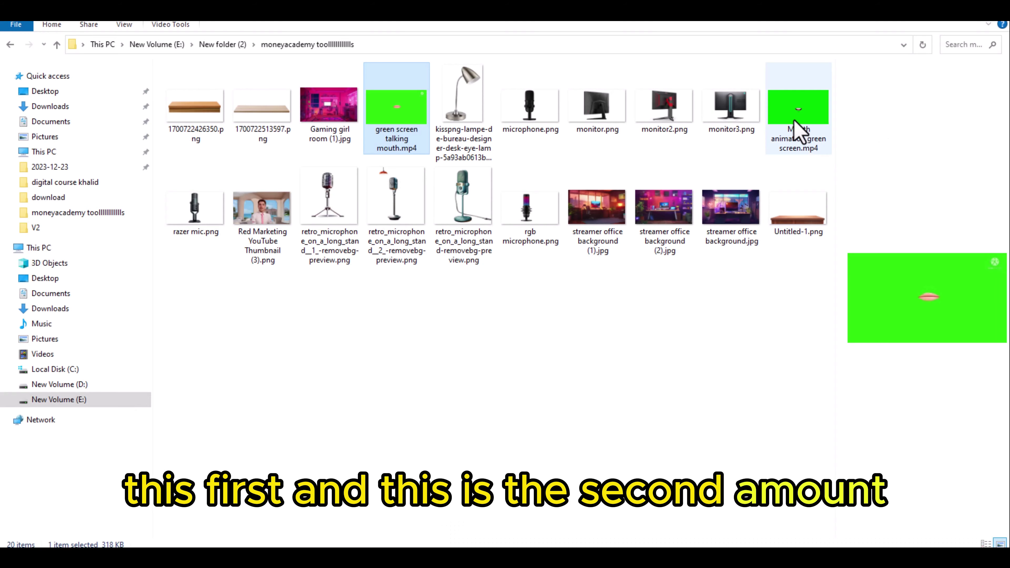
double_click(793, 137)
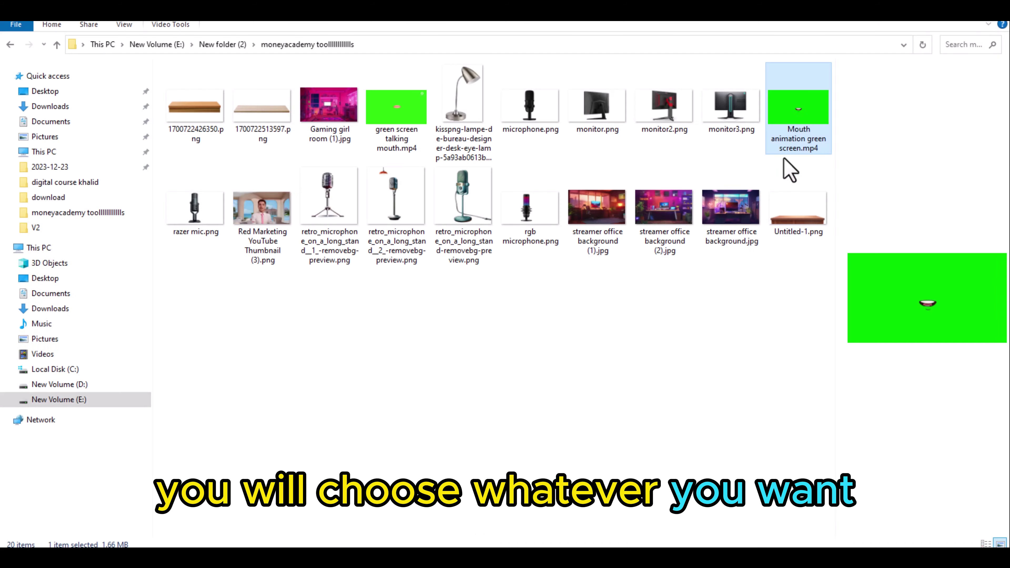
left_click_drag(695, 508, 447, 530)
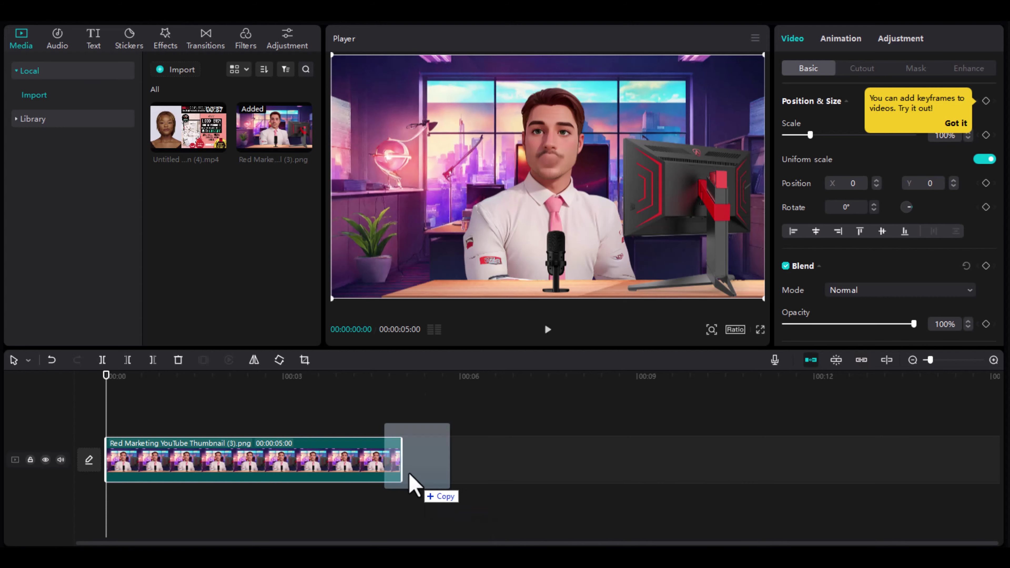
left_click_drag(413, 473, 232, 422)
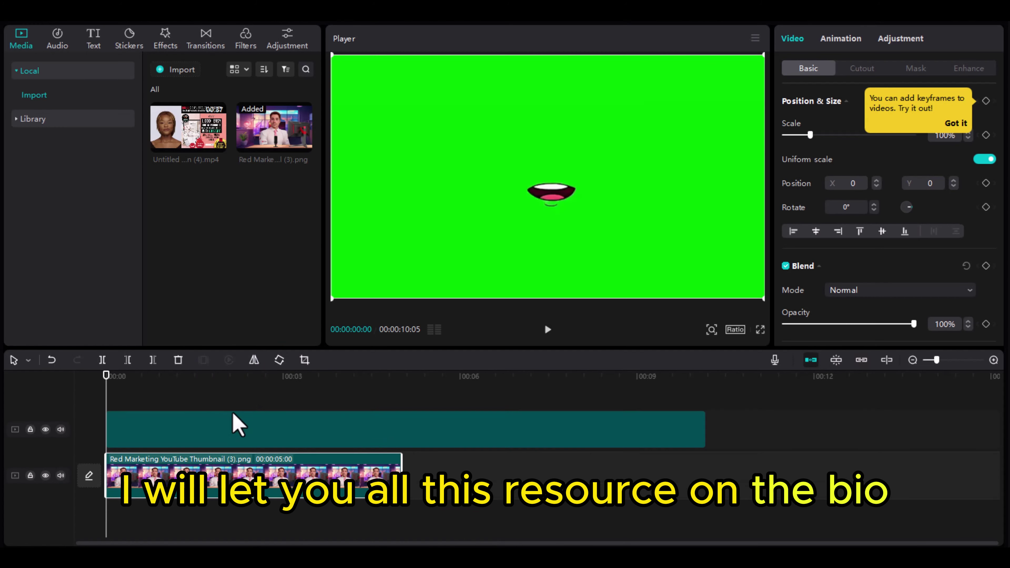
Move the thumbnail clip to 0:00 and stretch it to about 10 seconds to match the mouth clip.
left_click_drag(323, 436, 287, 519)
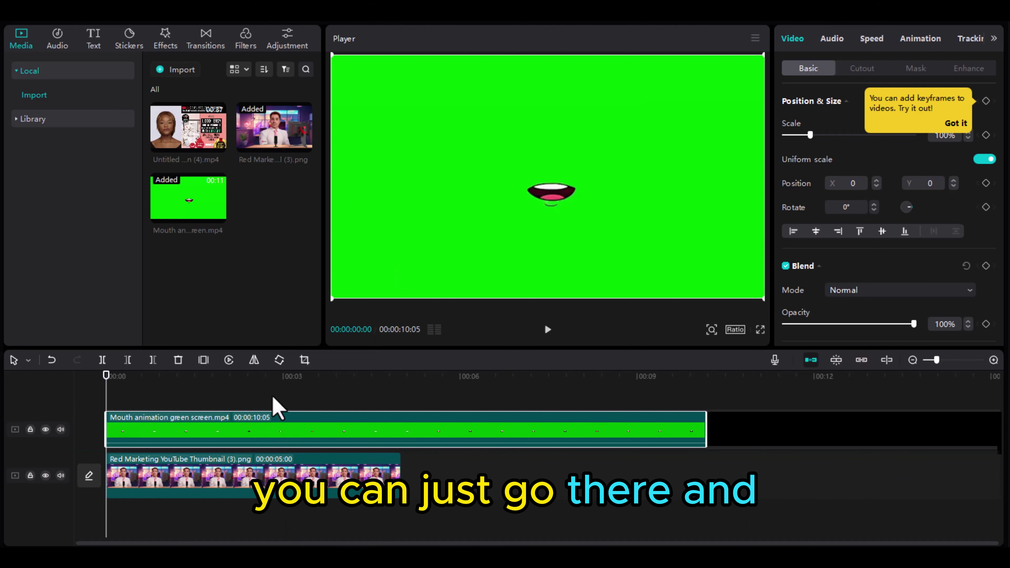
left_click_drag(236, 428, 198, 492)
left_click(213, 430)
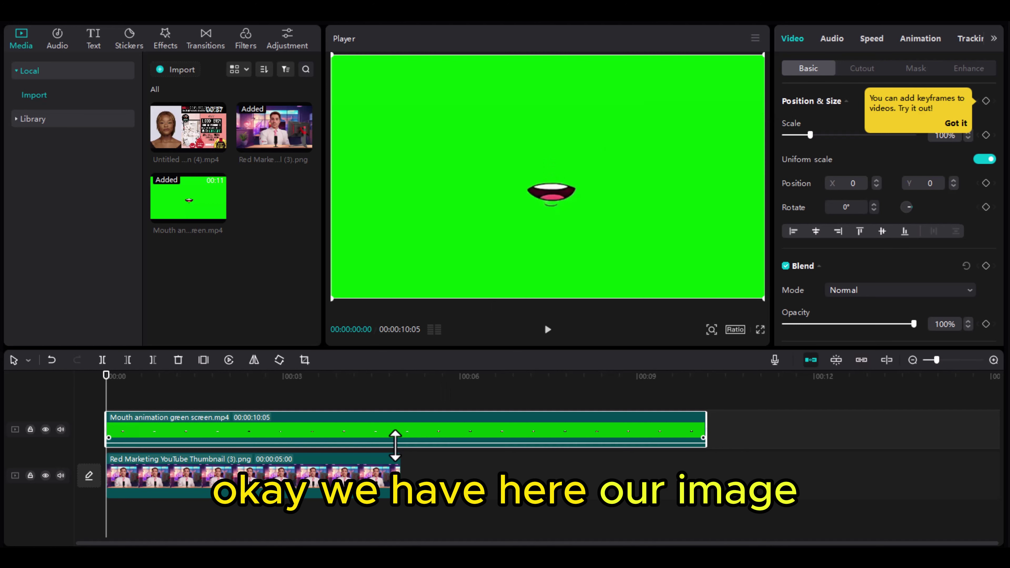
left_click_drag(401, 476, 548, 475)
left_click_drag(648, 475, 712, 475)
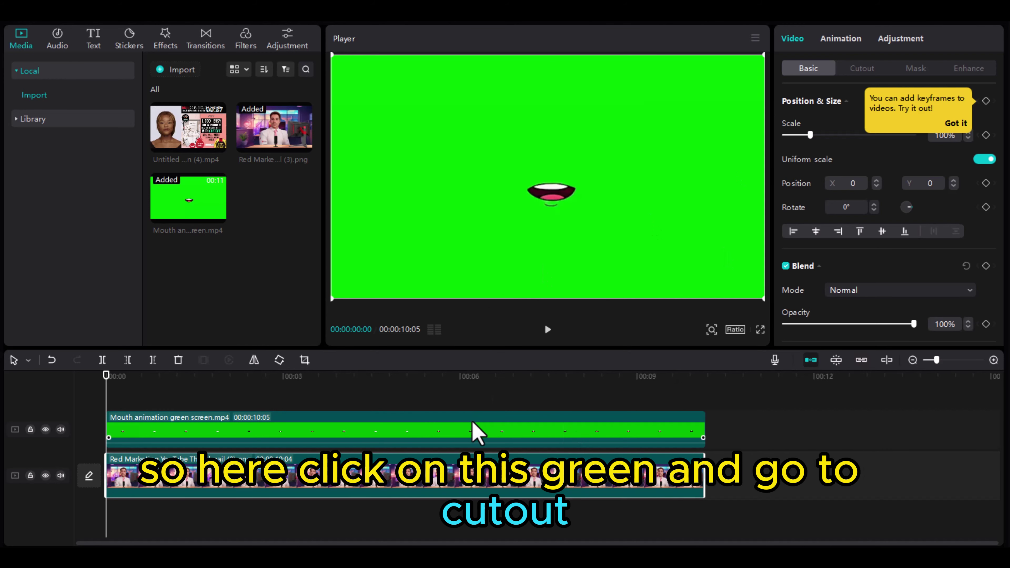
Chroma-key the mouth clip's green with Strength and Shadow at 100, then lift the mouth toward the face.
left_click(473, 428)
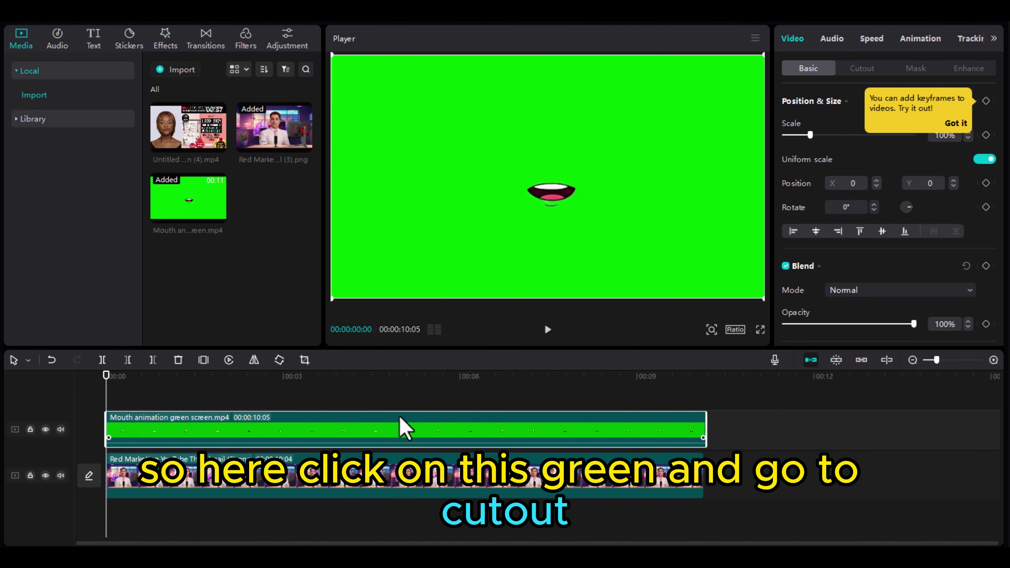
left_click(868, 69)
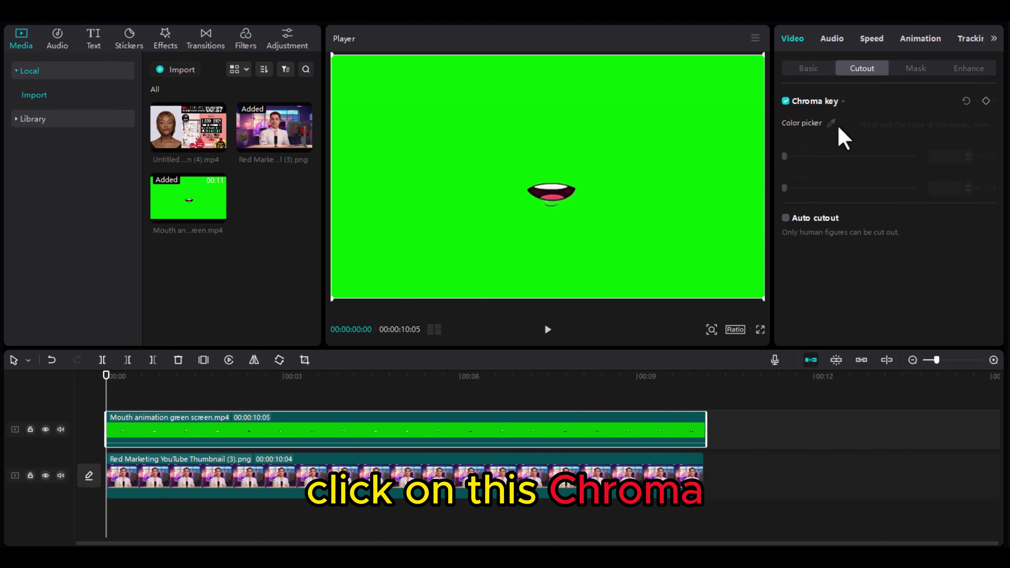
left_click(832, 122)
left_click(632, 121)
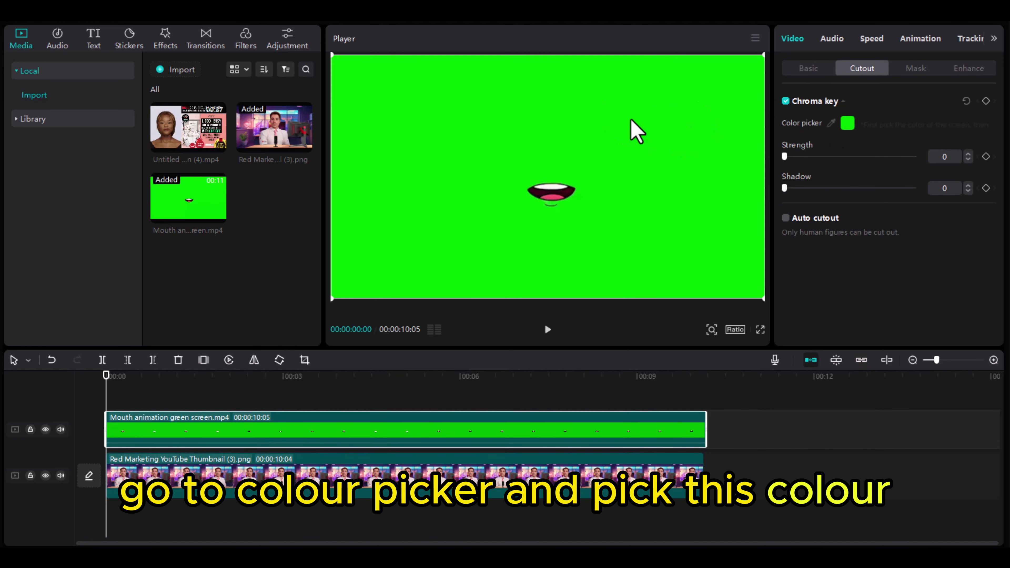
left_click_drag(784, 156, 922, 162)
left_click_drag(785, 188, 940, 199)
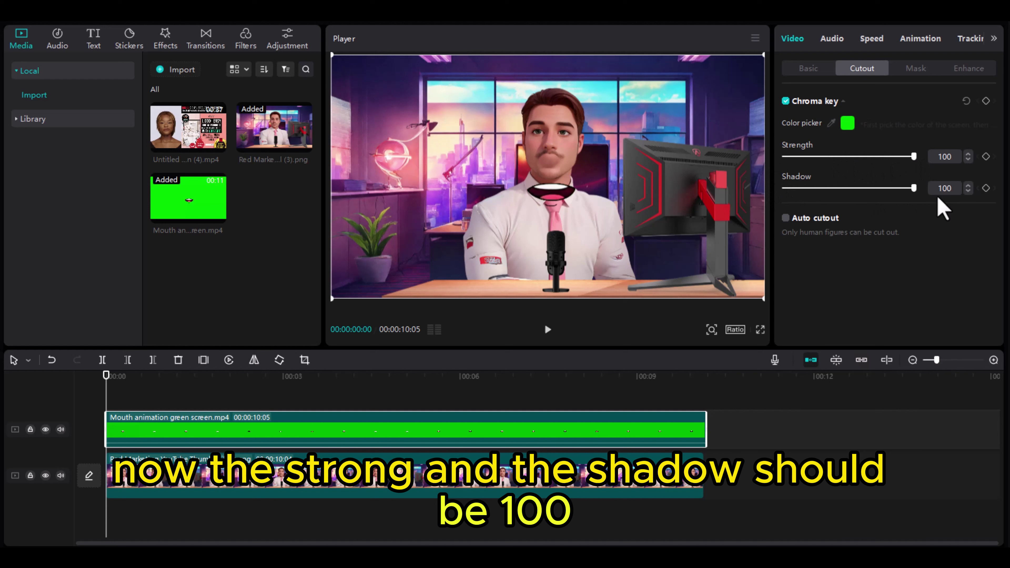
left_click_drag(550, 198, 549, 169)
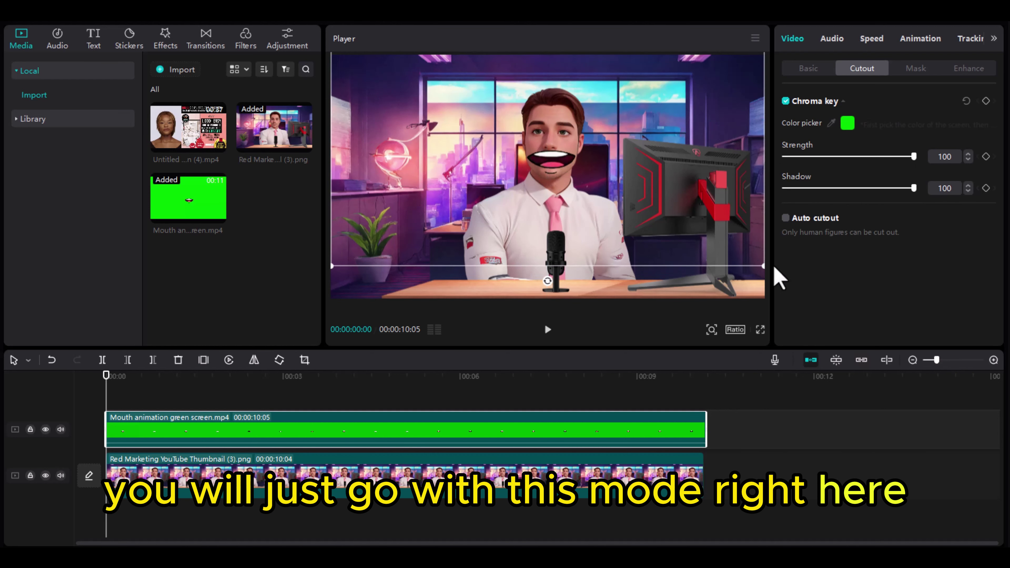
Shrink the mouth overlay, tilt it about 4°, and preview it on the face.
left_click_drag(764, 269, 574, 188)
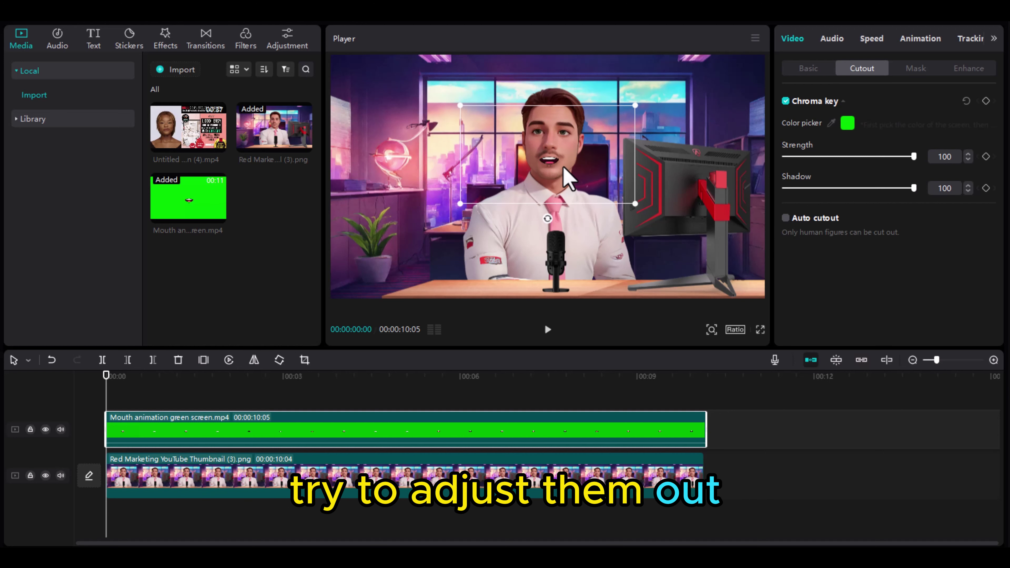
left_click_drag(547, 219, 545, 218)
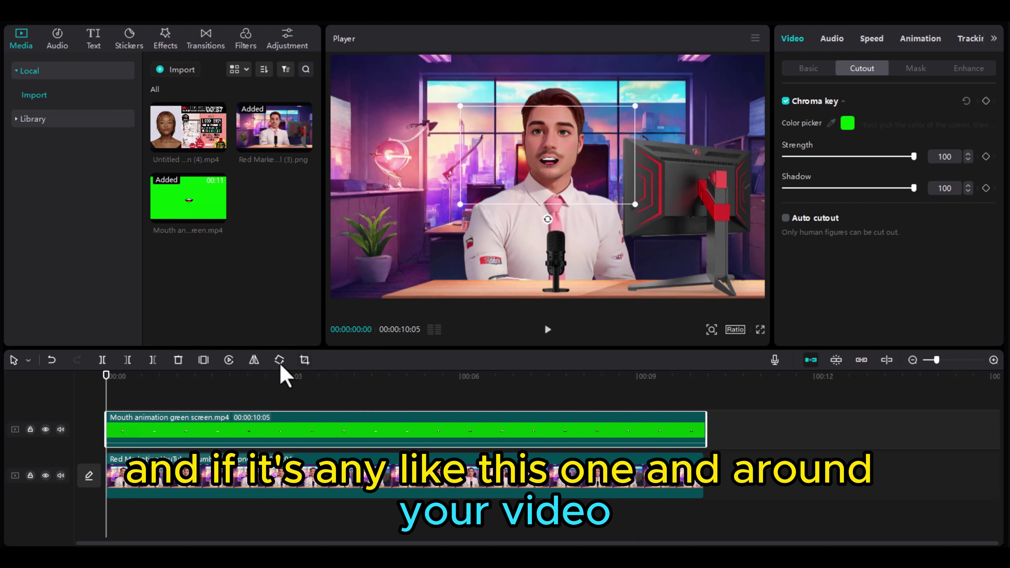
left_click(548, 330)
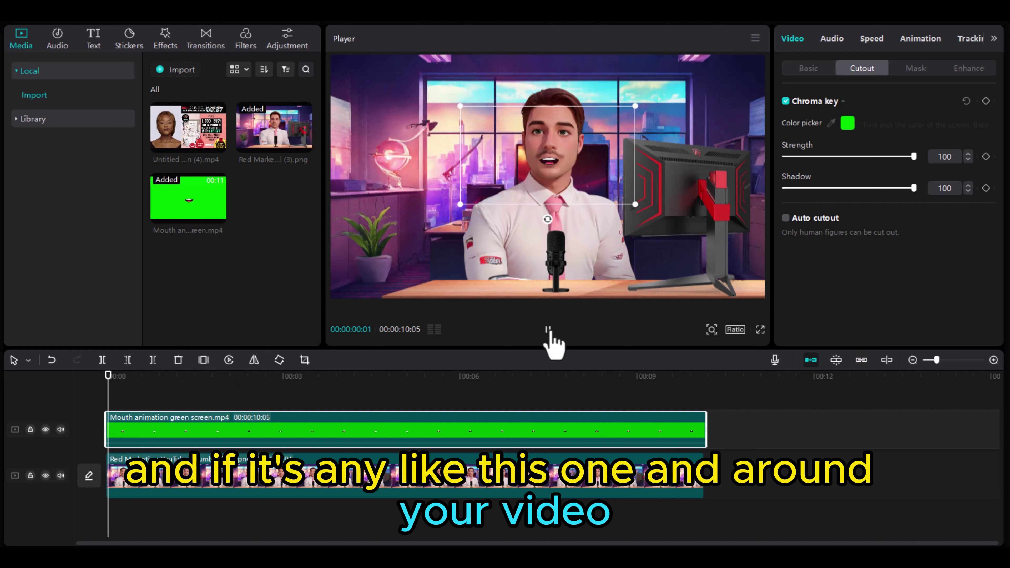
left_click(548, 330)
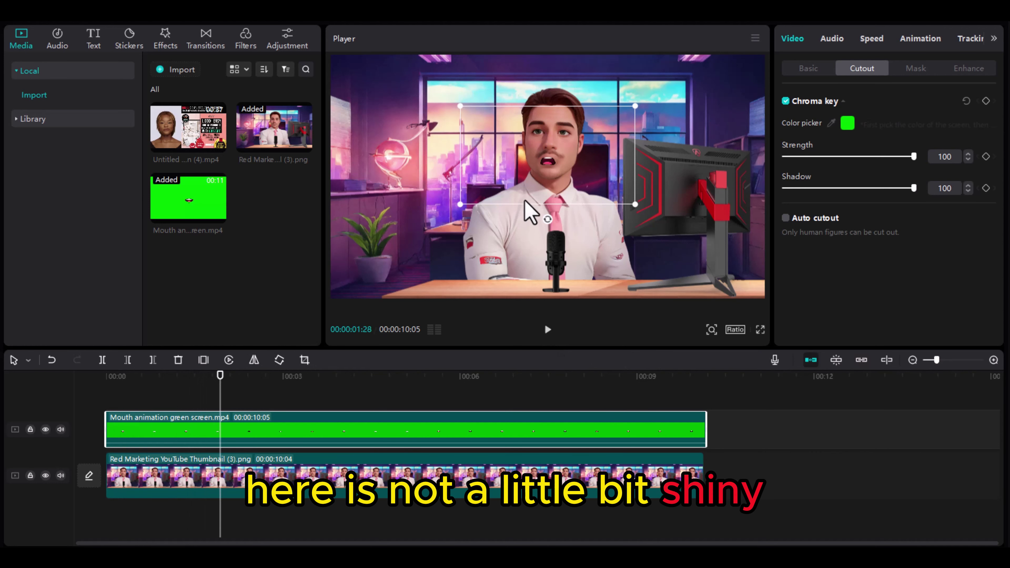
left_click_drag(549, 187, 549, 184)
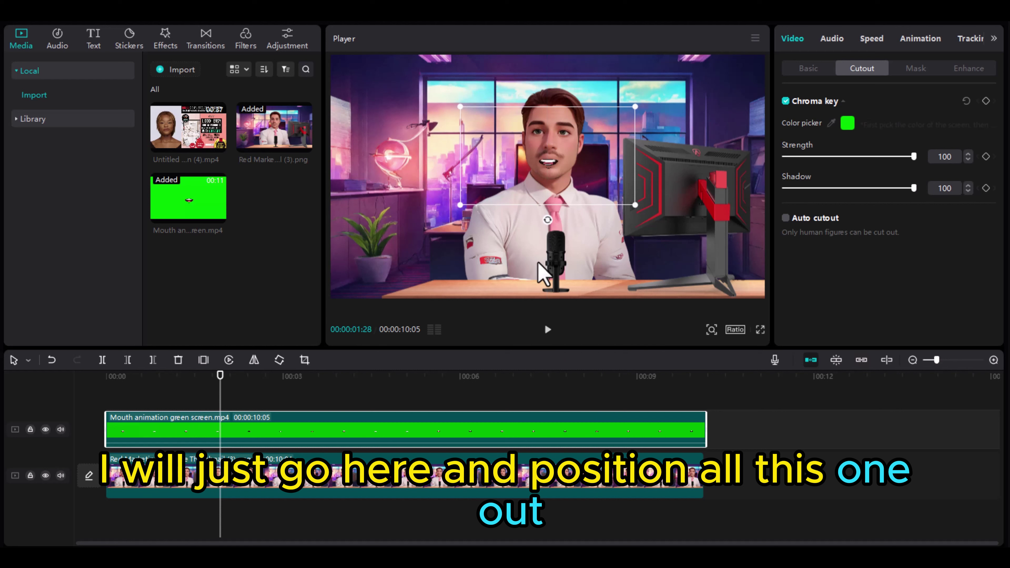
left_click(547, 329)
left_click(547, 330)
Fine-tune the mouth's size and position over the face, replaying to check the fit.
left_click_drag(568, 187, 572, 183)
left_click_drag(641, 207, 657, 214)
left_click_drag(598, 191, 595, 179)
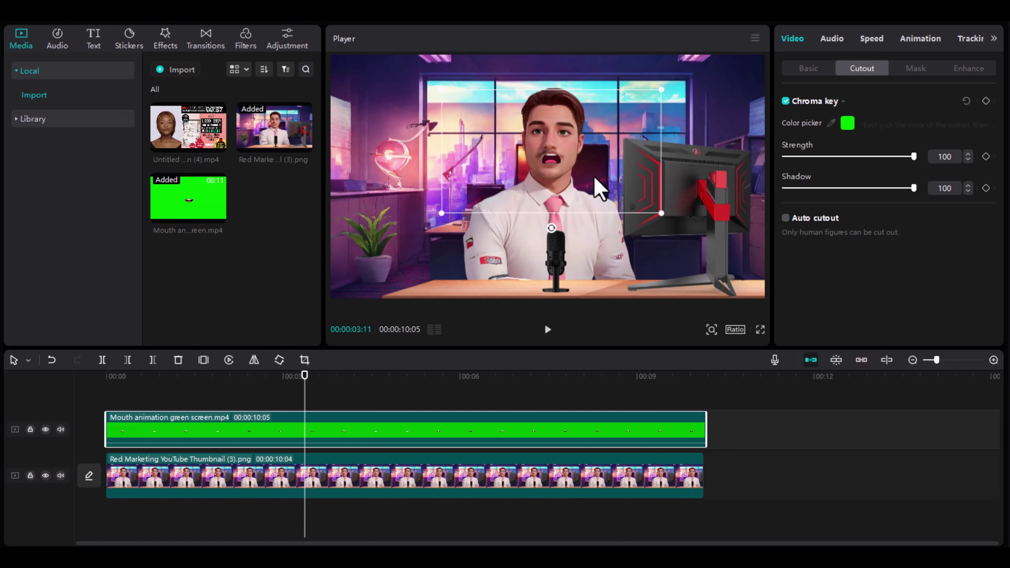
left_click(548, 329)
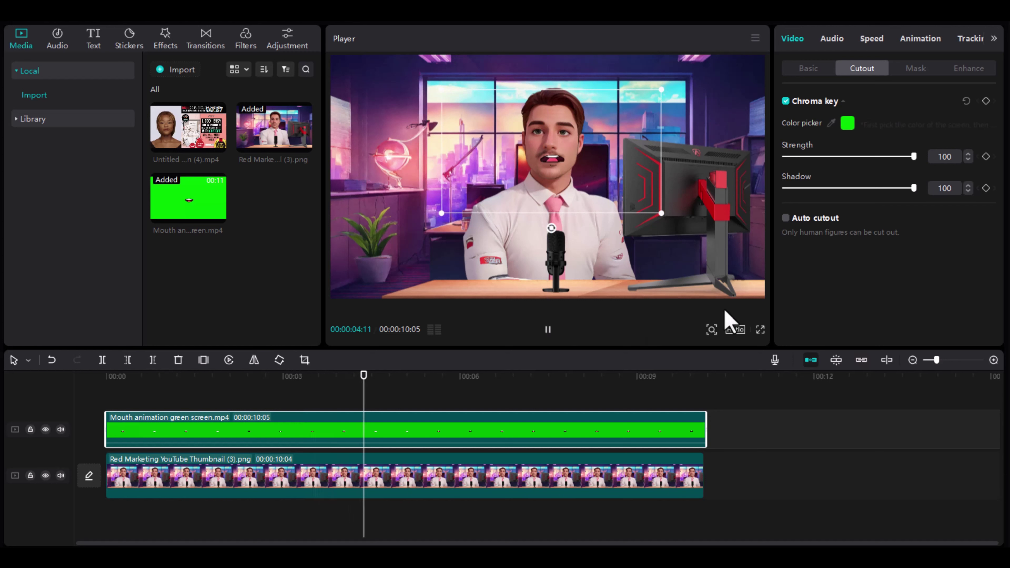
left_click(548, 330)
left_click_drag(574, 183, 570, 184)
left_click(547, 329)
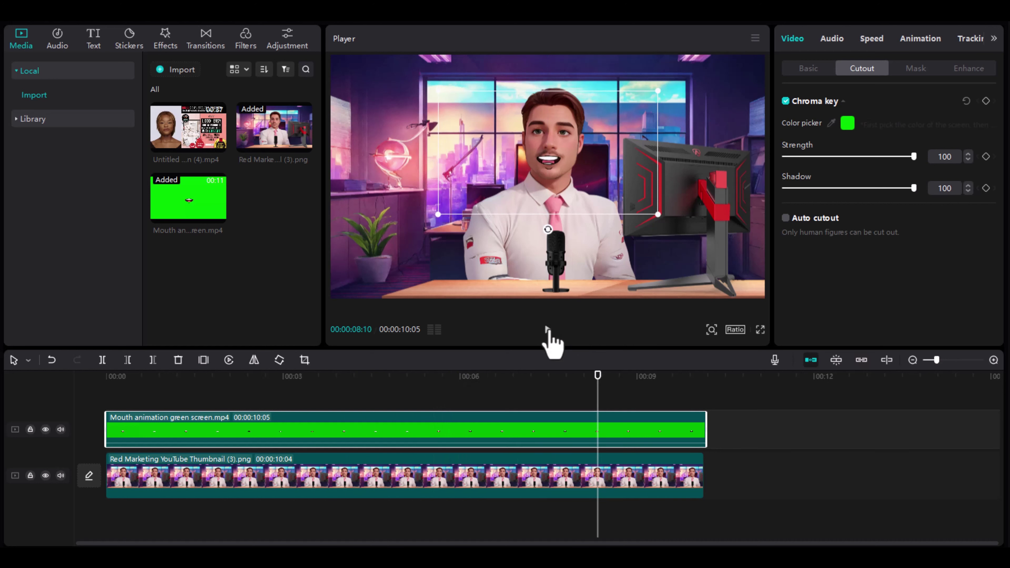
left_click_drag(553, 162, 554, 165)
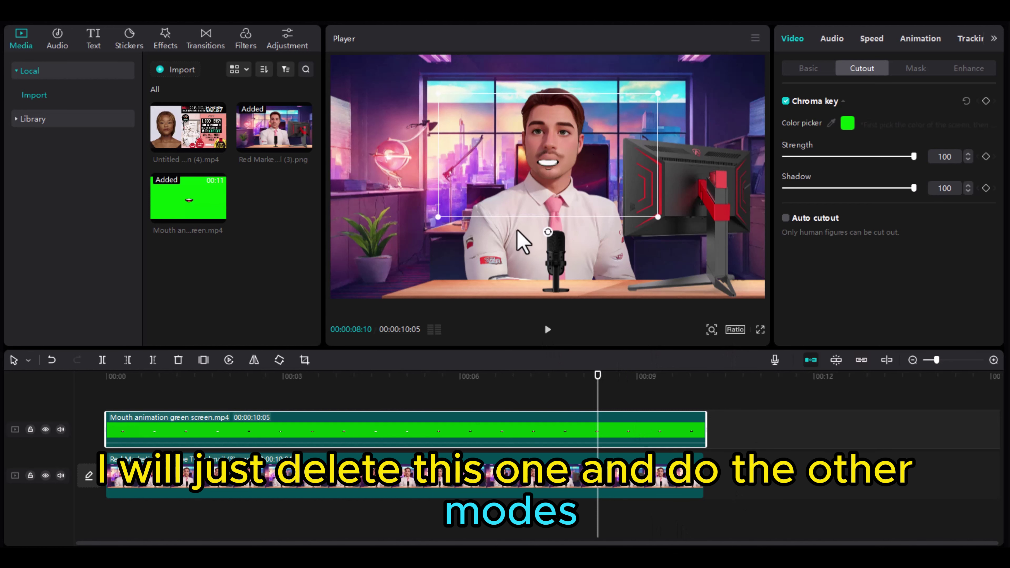
Replace the mouth clip with green screen talking mouth.mp4 and extend the image clip to about 11 seconds.
key("Delete")
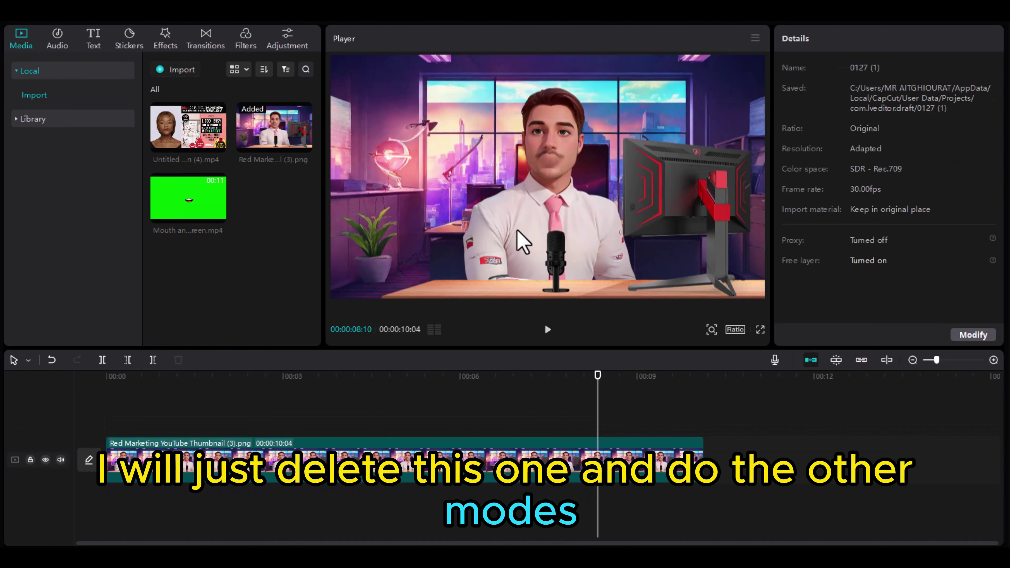
left_click(111, 421)
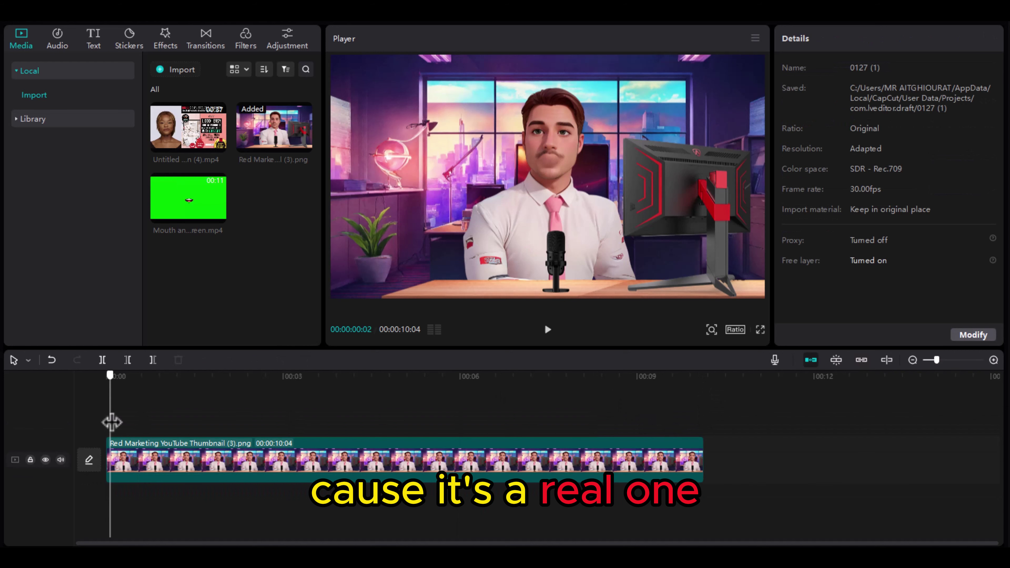
mouse_move(505, 558)
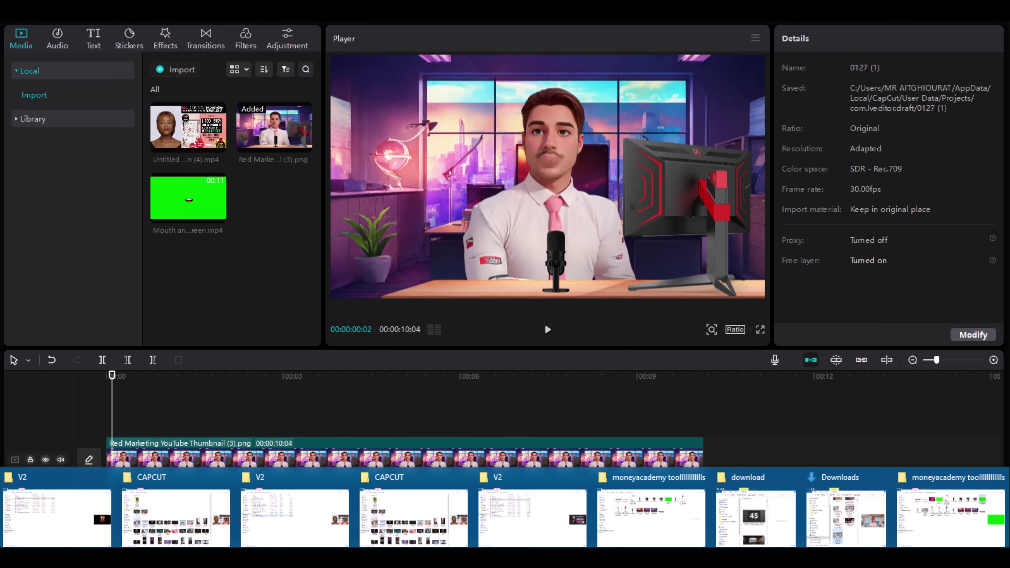
left_click(952, 529)
left_click_drag(398, 119, 451, 418)
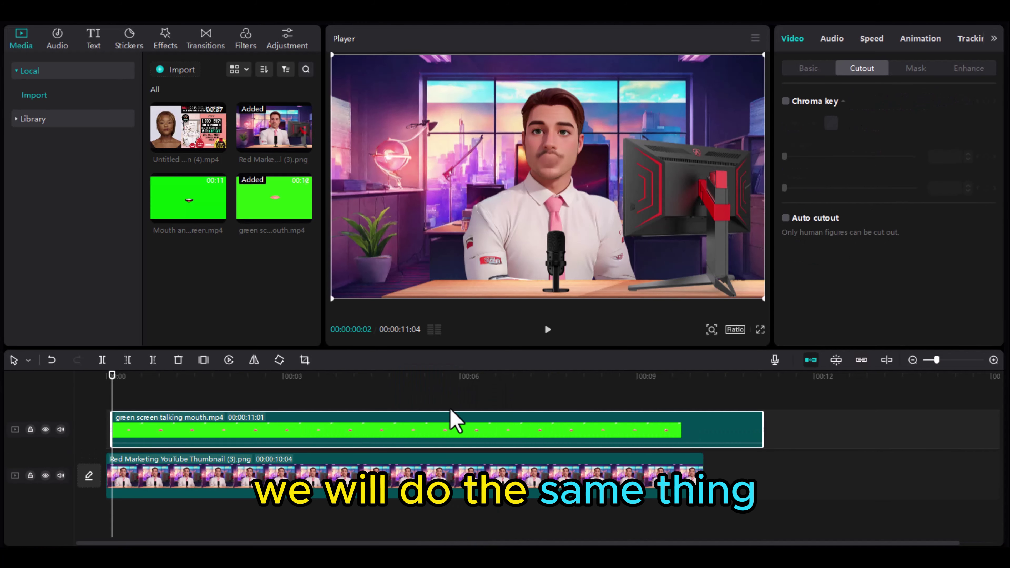
left_click_drag(702, 467, 762, 467)
Chroma-key out the green from the talking mouth clip with Strength and Shadow at 100.
left_click(731, 428)
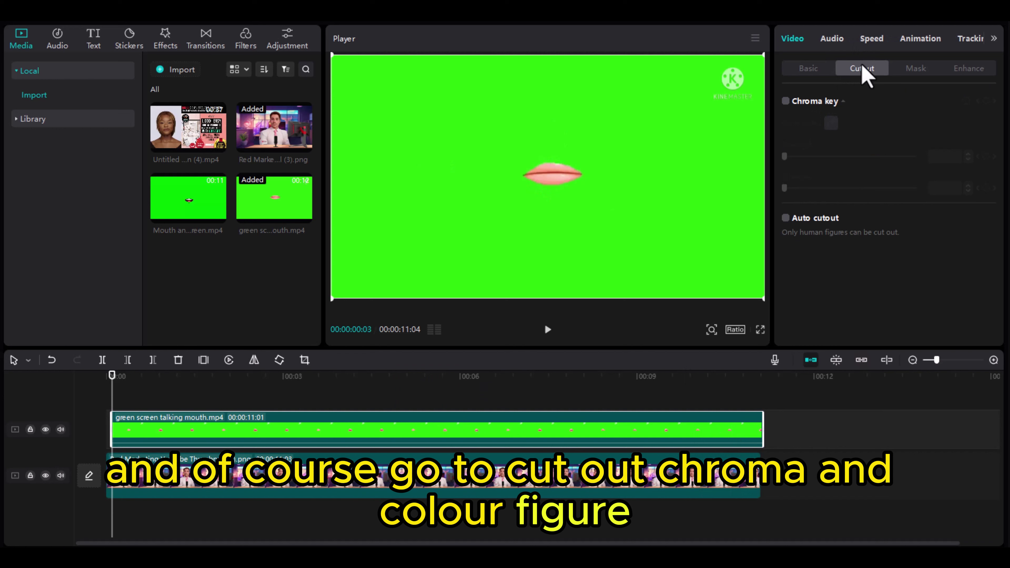
left_click(830, 122)
left_click(687, 162)
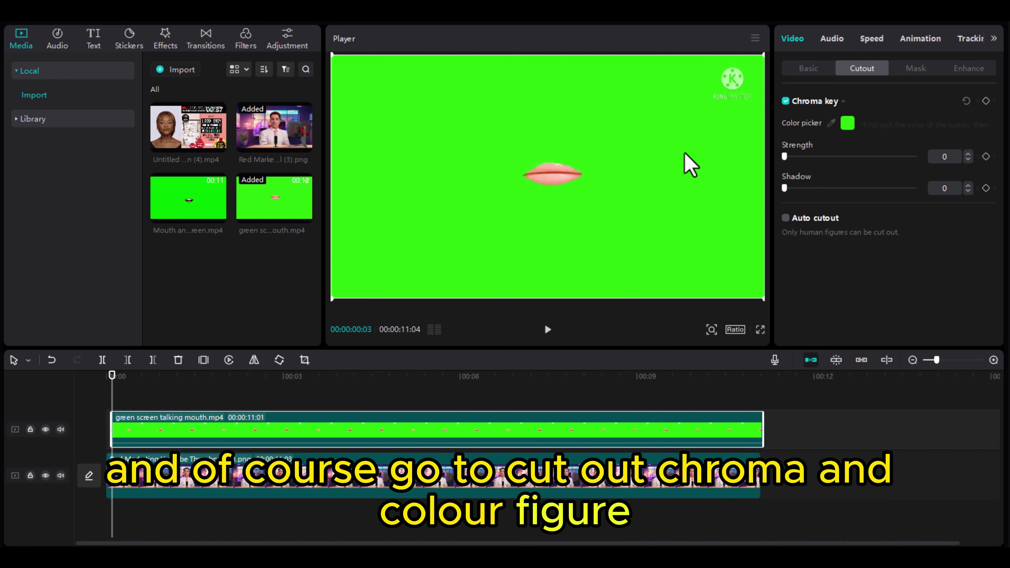
left_click_drag(785, 156, 922, 158)
left_click_drag(784, 188, 954, 191)
Shrink the mouth onto the presenter's face, tilt it 5°, and preview the result.
left_click_drag(729, 293, 585, 191)
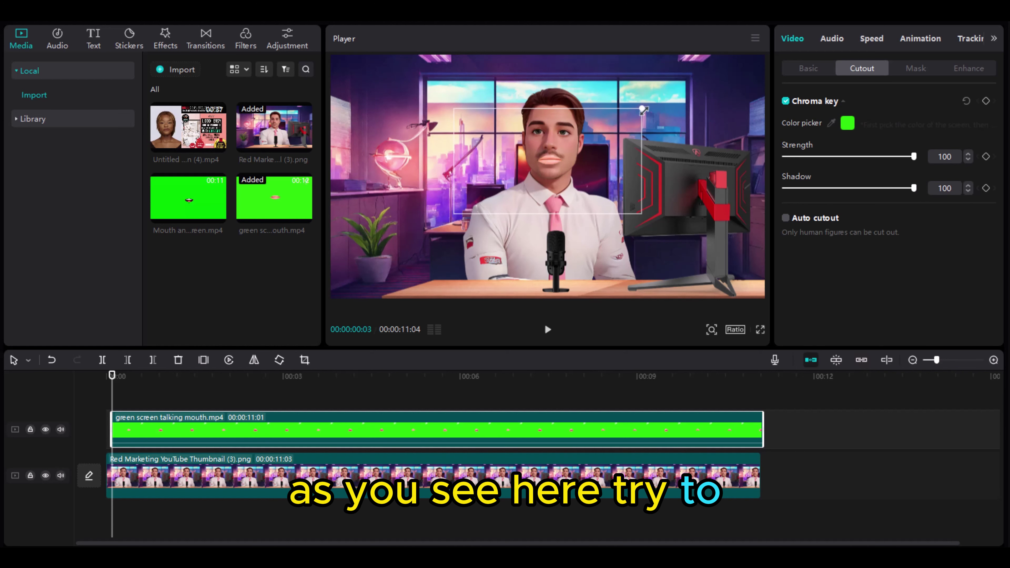
left_click_drag(545, 228, 547, 231)
left_click(548, 328)
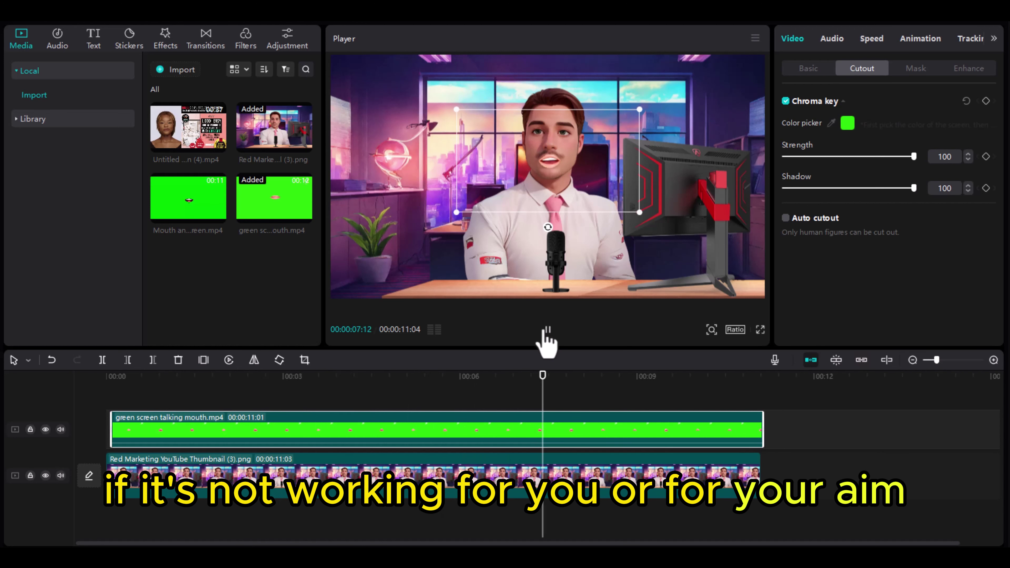
left_click(547, 330)
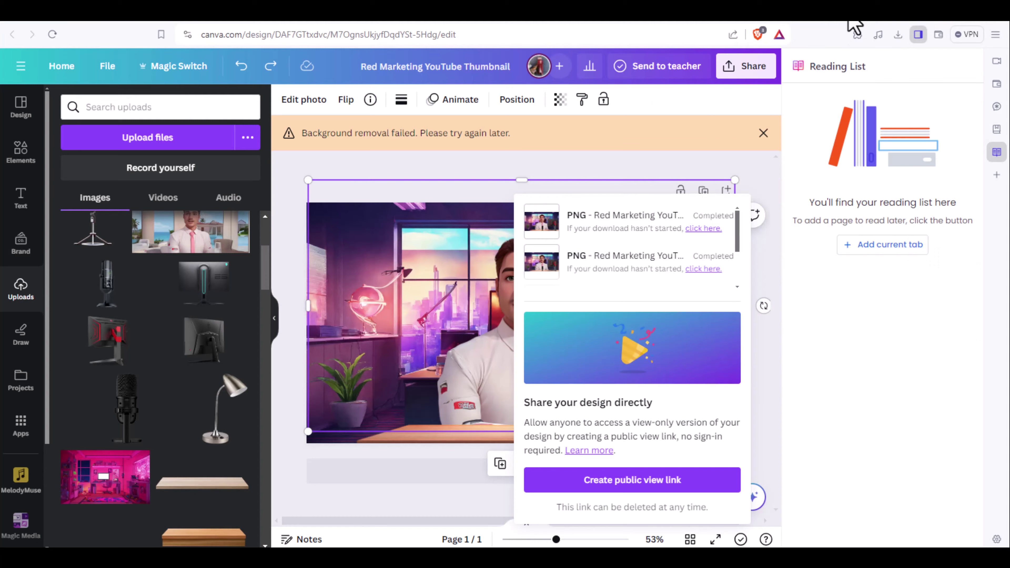
Search for 'lalamu' in a new tab and open the Lalamu Studio - Public Demo page.
key("ctrl+t")
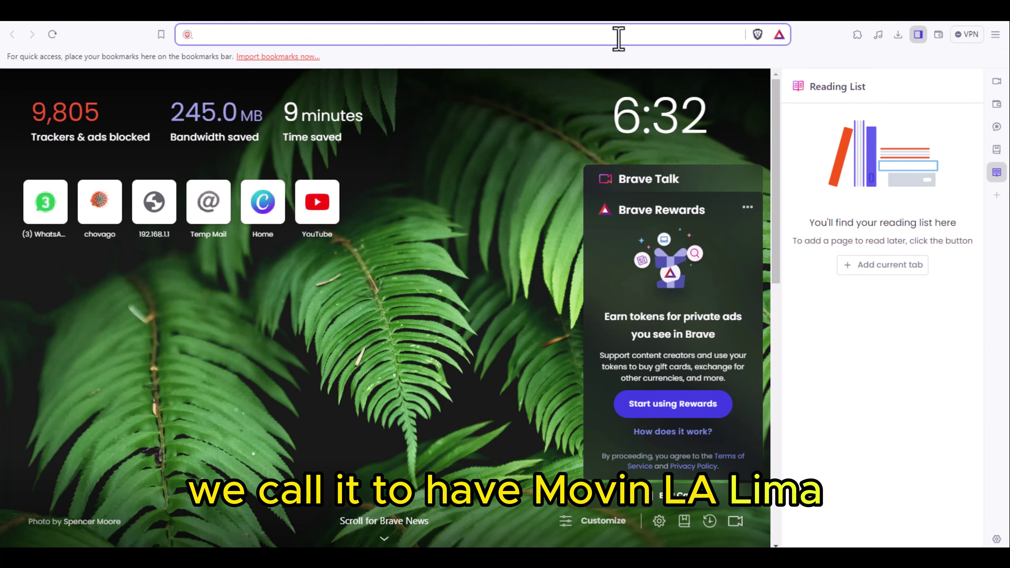
type("lal")
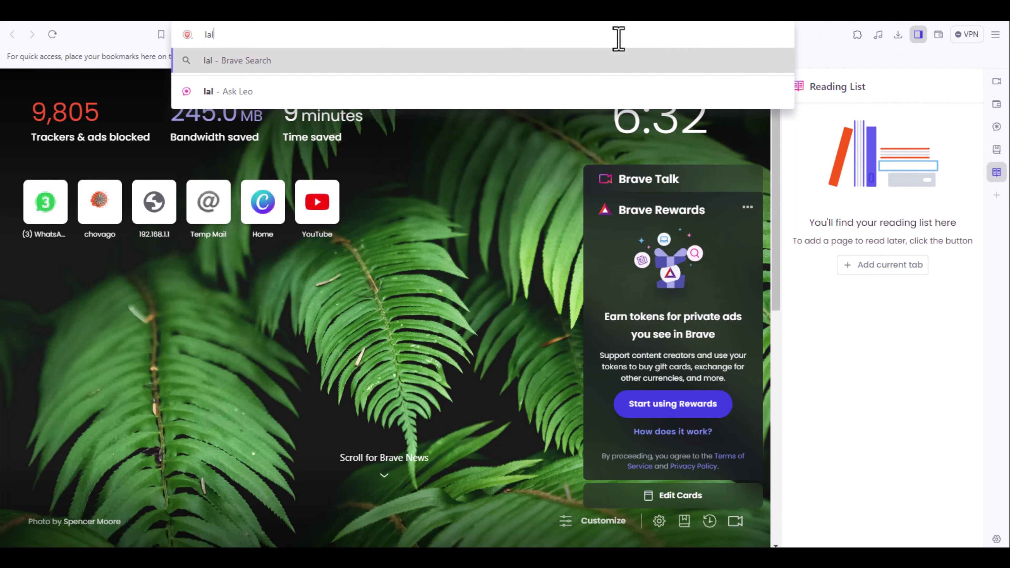
type("amu")
key("Return")
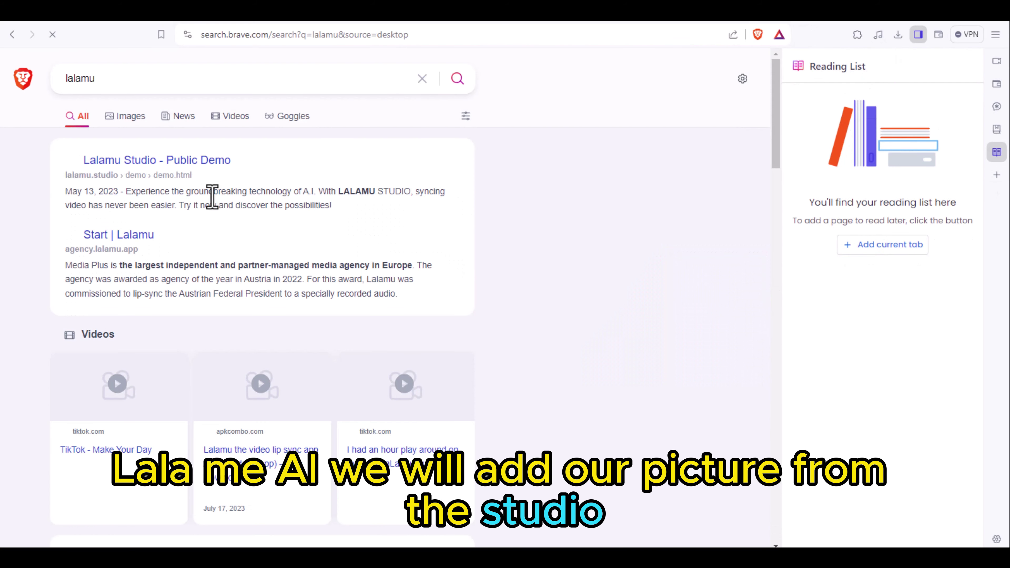
left_click(281, 161)
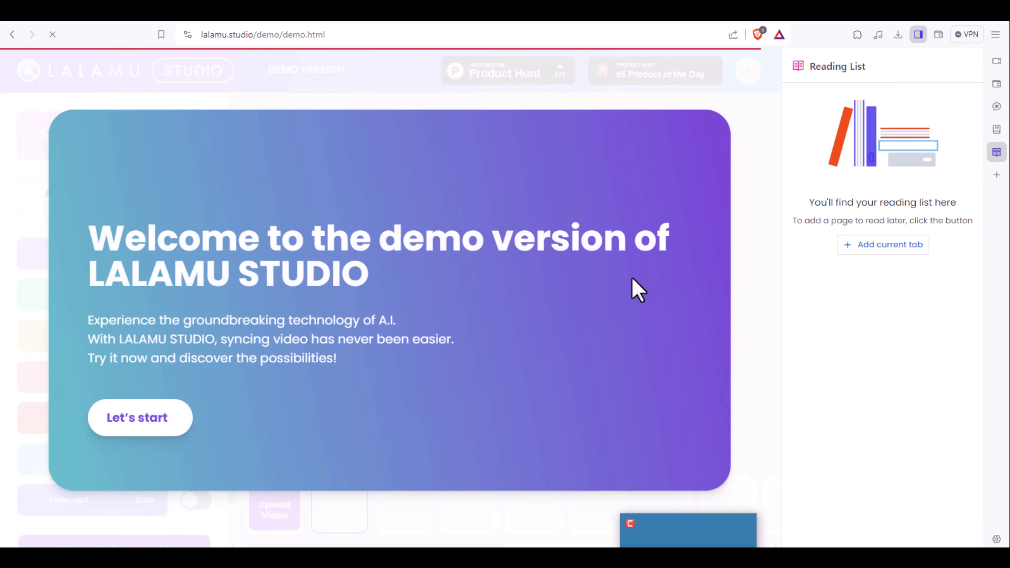
Enter the Lalamu demo editor via 'Let's start', then cancel an Upload Video attempt.
left_click(135, 420)
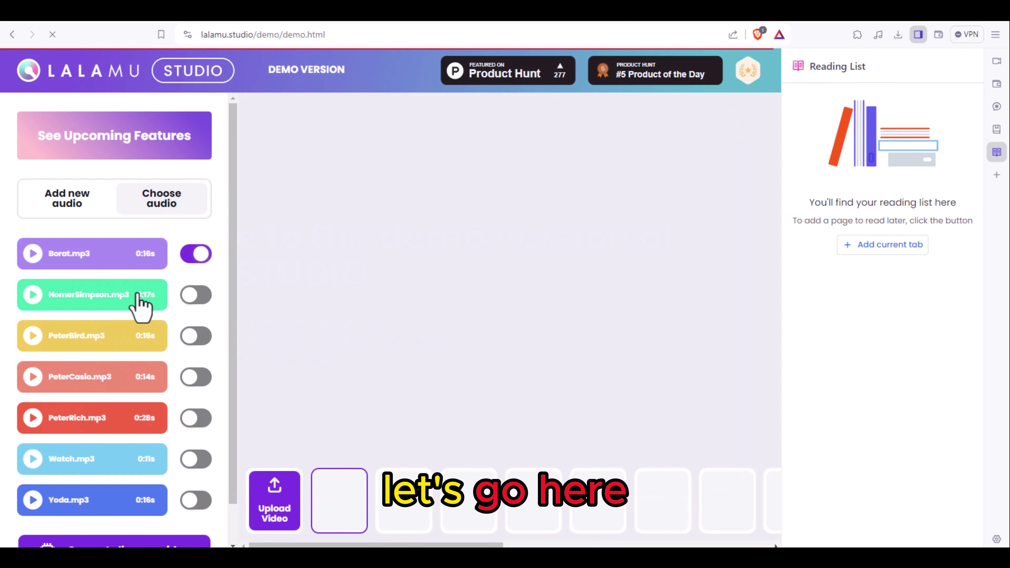
scroll(151, 428, "down", 2)
scroll(111, 434, "up", 2)
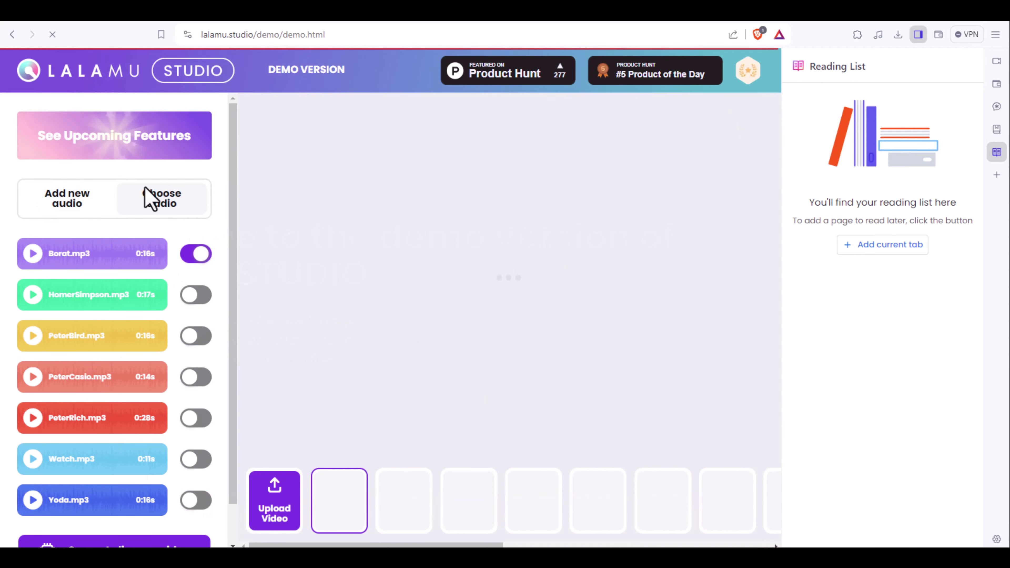
left_click(272, 499)
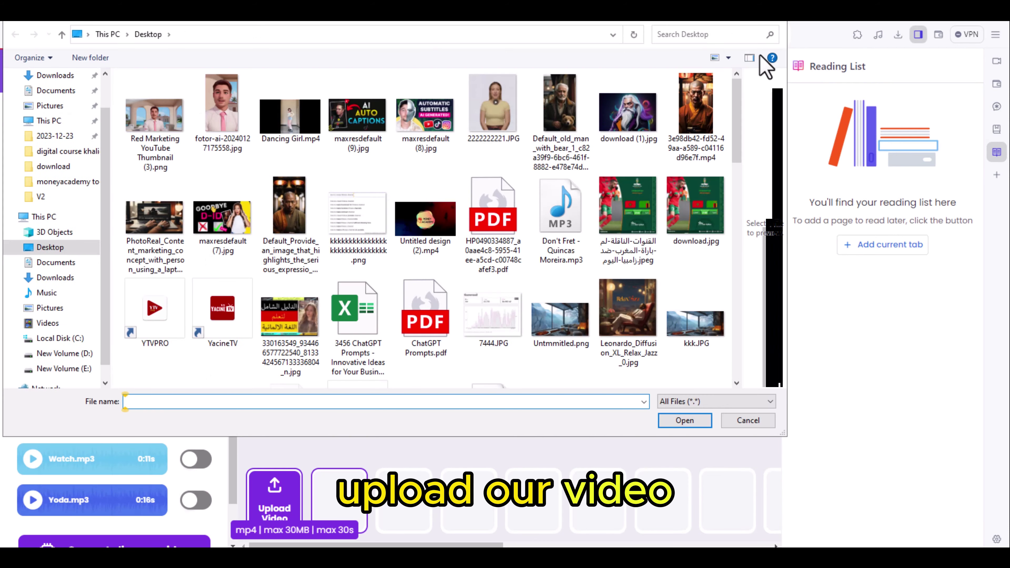
left_click(784, 24)
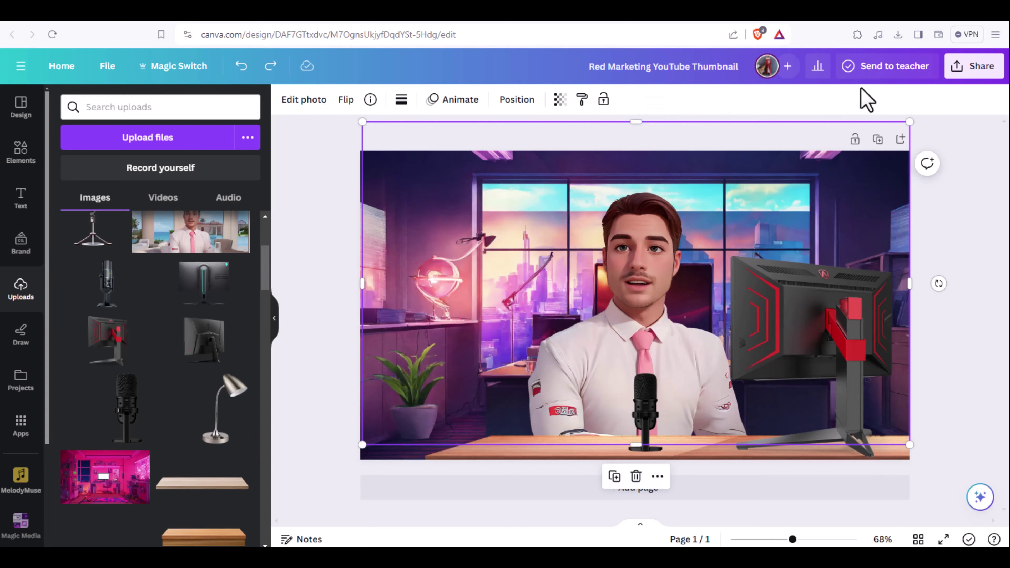
Download the Red Marketing YouTube Thumbnail design from Canva as an MP4 video.
left_click(972, 70)
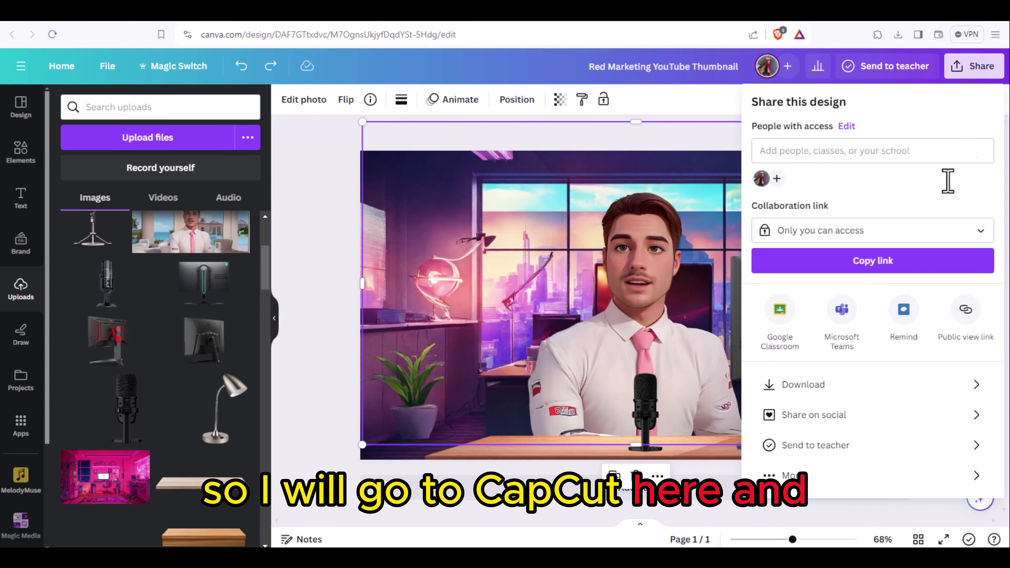
left_click(881, 386)
left_click(918, 157)
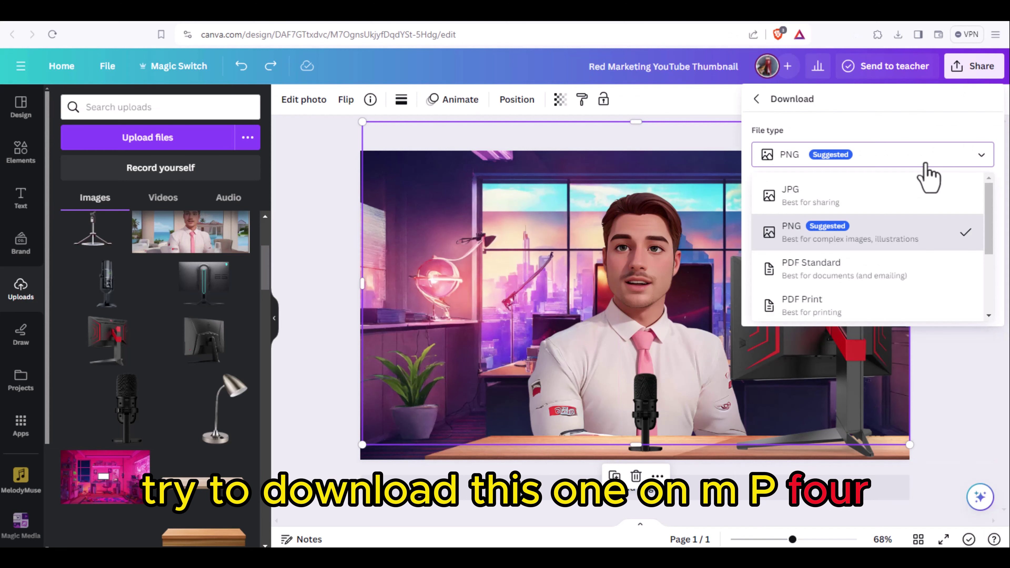
scroll(903, 283, "down", 3)
left_click(909, 281)
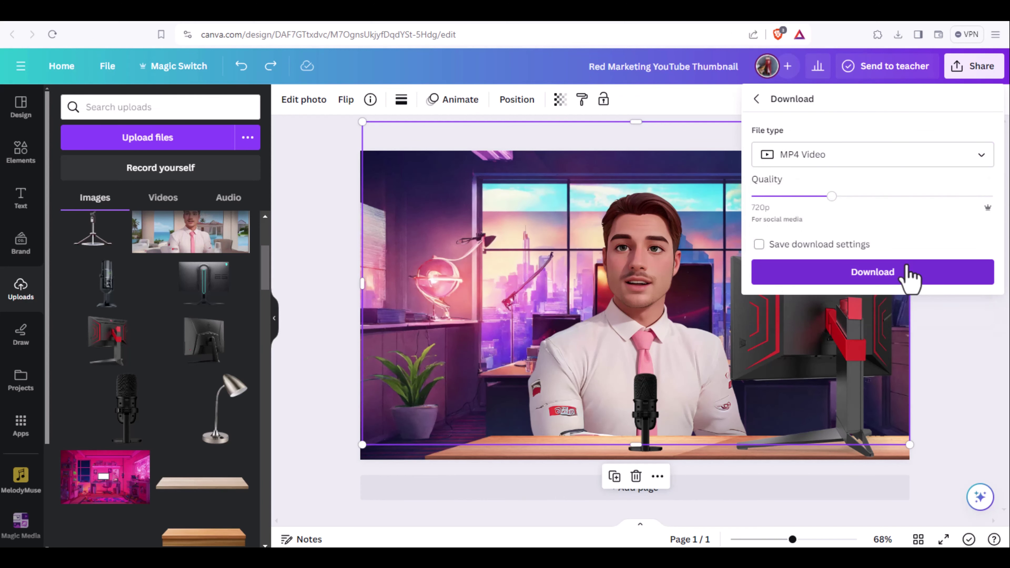
left_click(843, 280)
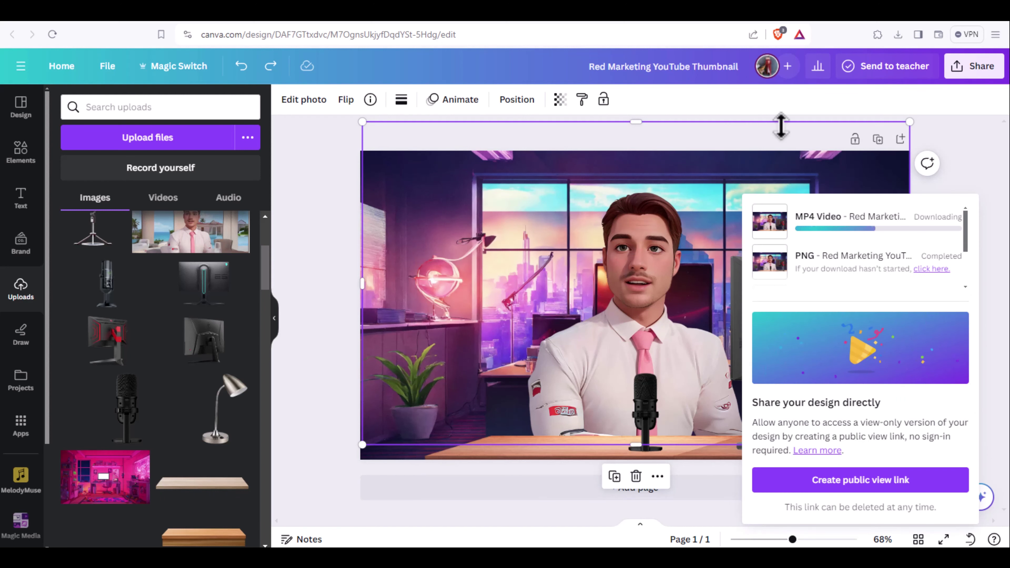
Check the browser's download history to confirm the MP4 export finished.
left_click(898, 35)
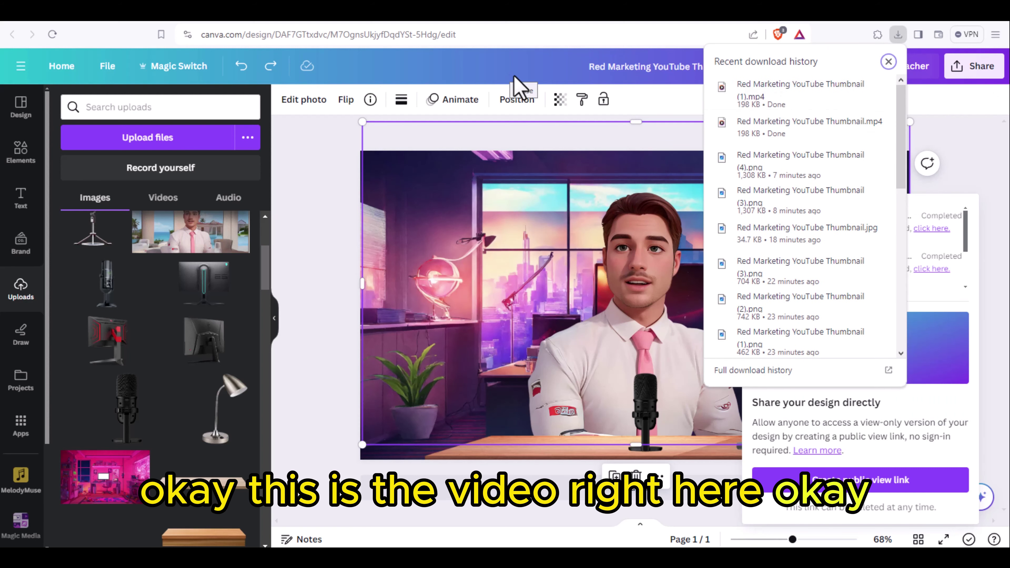
left_click(518, 84)
left_click(898, 35)
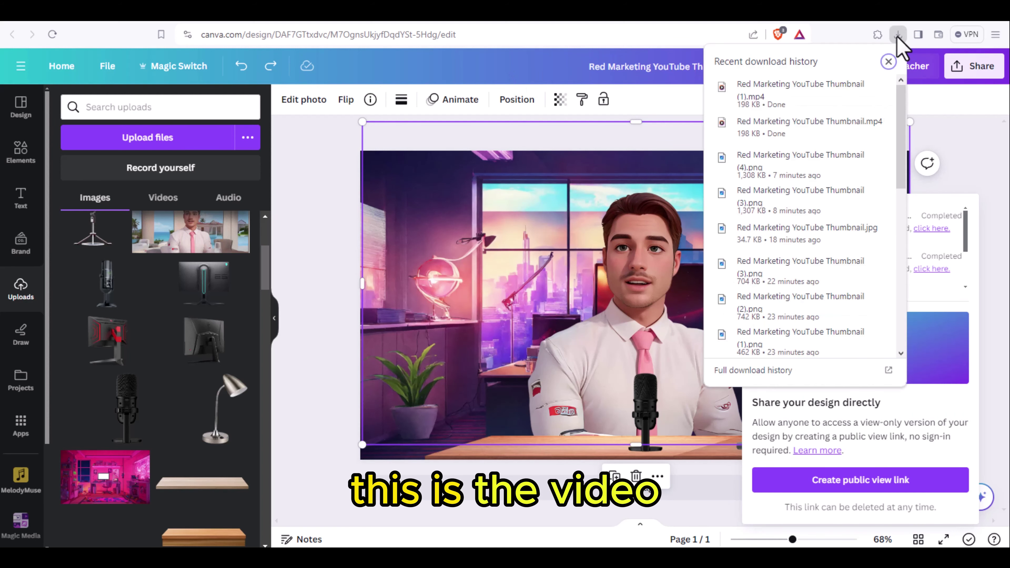
left_click(825, 25)
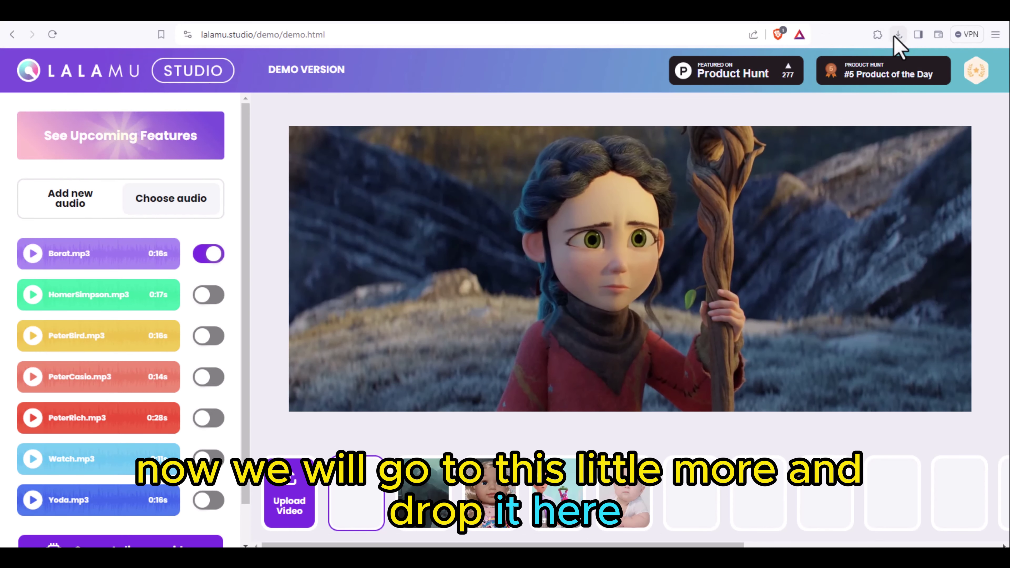
Upload Red Marketing YouTube Thumbnail (1).mp4 from Downloads as the Lalamu video.
left_click(289, 506)
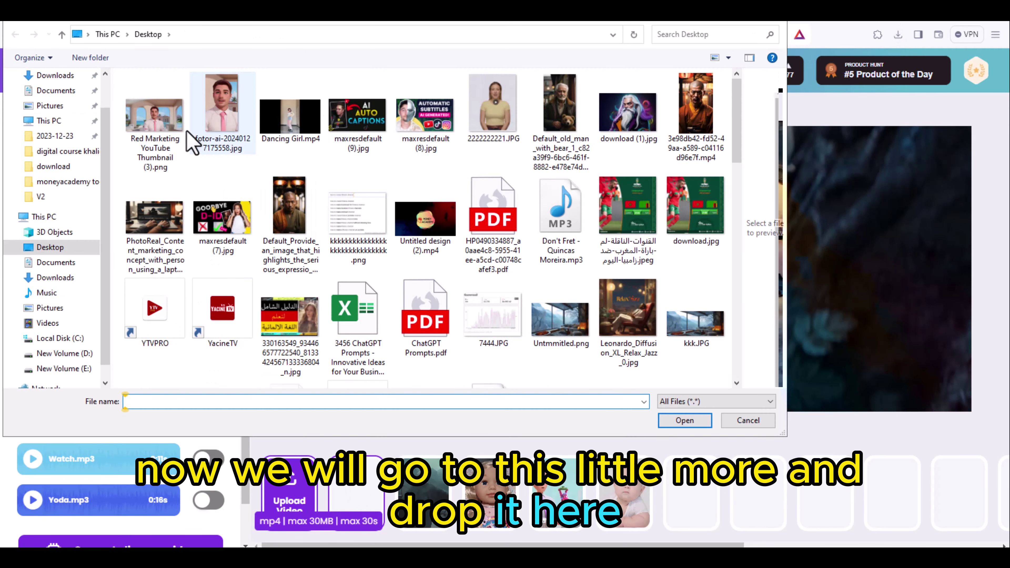
left_click(175, 155)
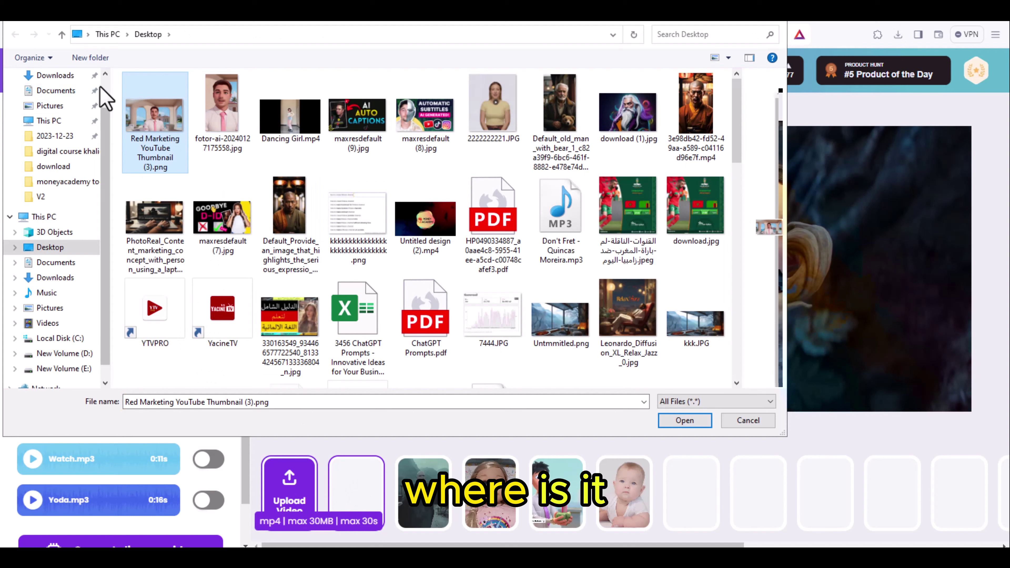
left_click(64, 76)
left_click(206, 193)
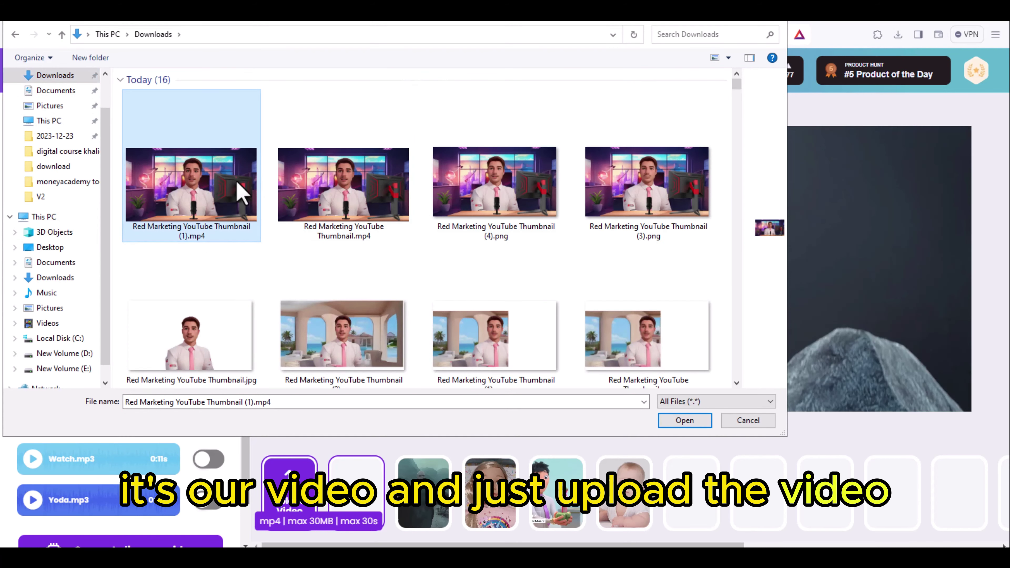
left_click(684, 421)
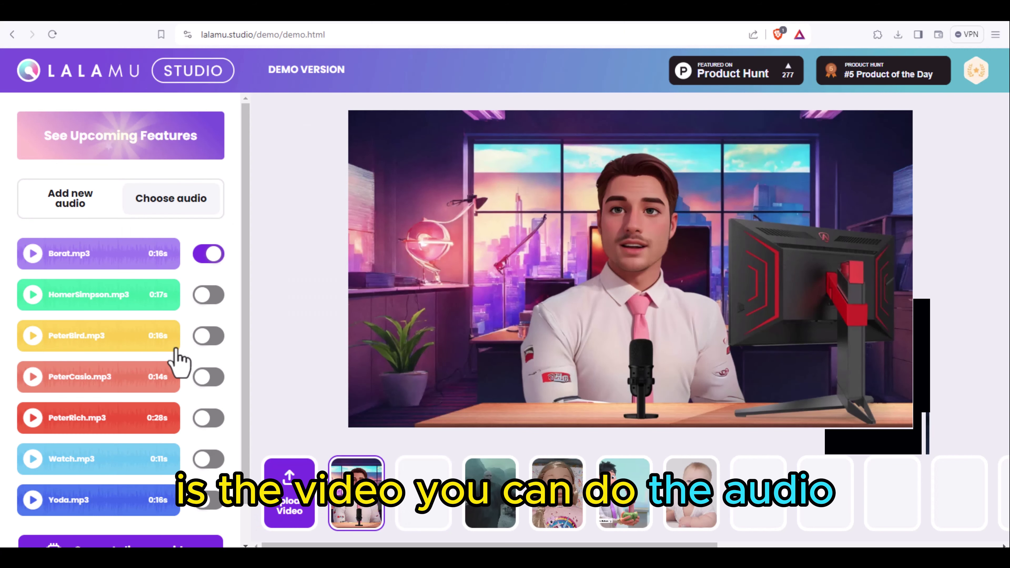
Add new audio with the Davis, EN voice and script 'hello this is talking avatr tutorial like and subscribe'.
left_click(84, 211)
left_click(97, 253)
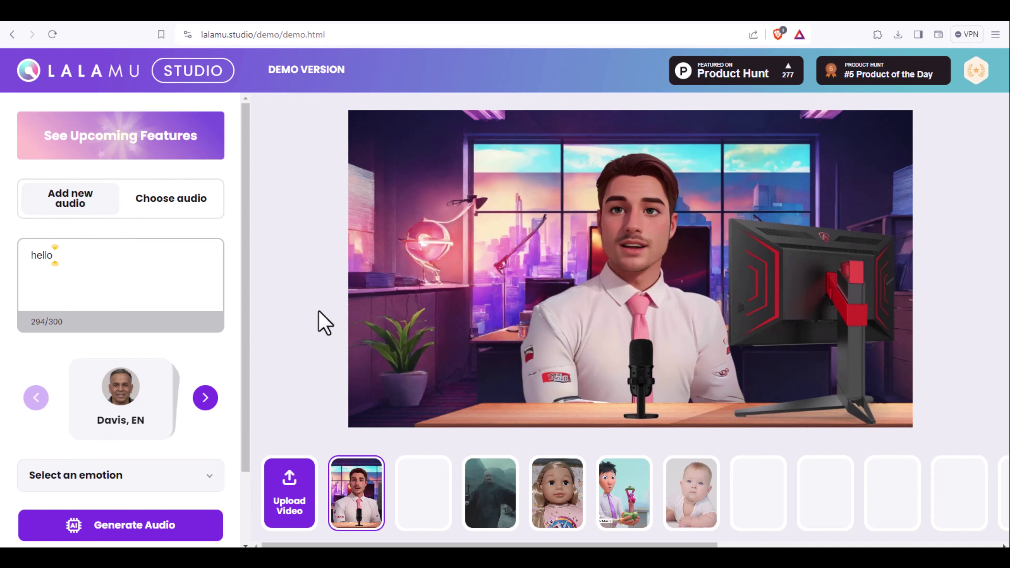
type("this is talking avatr tutorial like and subsc")
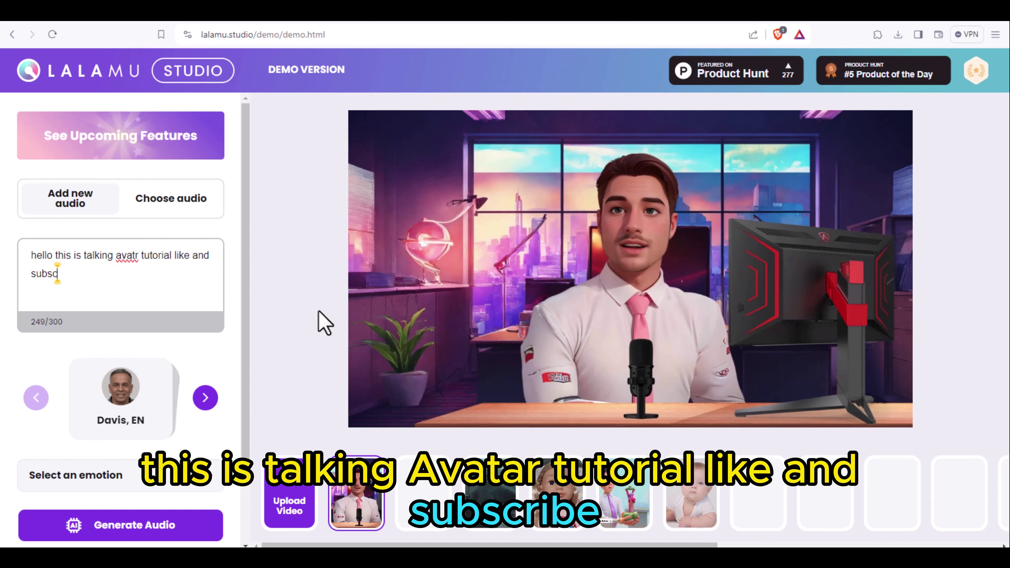
type("be")
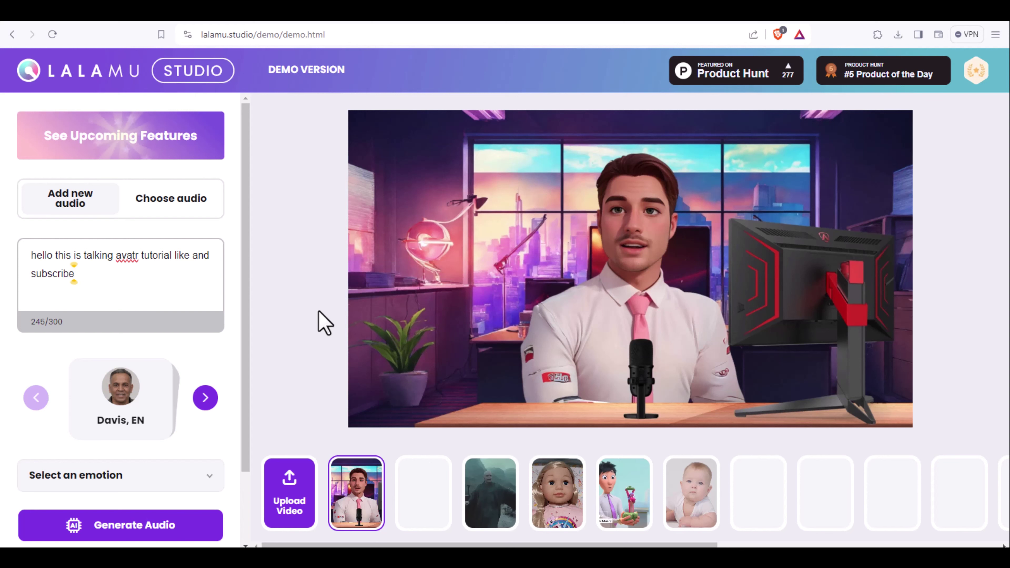
scroll(160, 405, "down", 2)
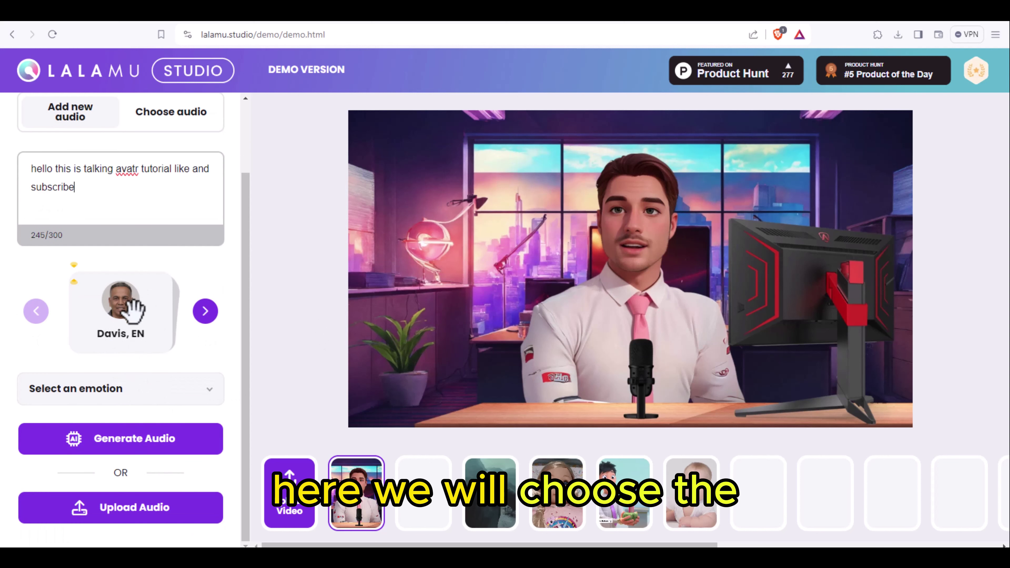
Generate the 0:04 Davis speech clip and then the lip-synced video.
left_click(149, 442)
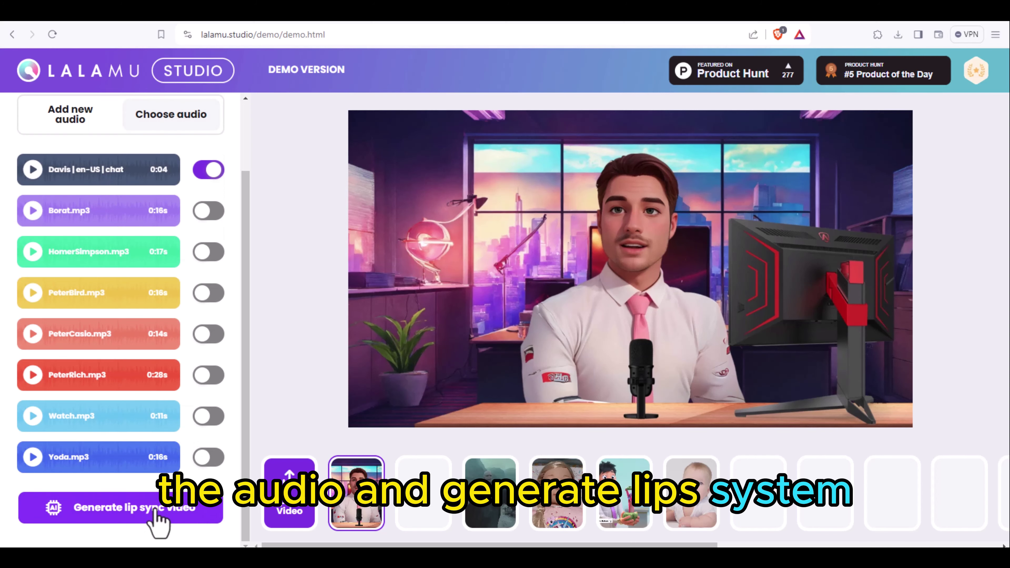
left_click(155, 507)
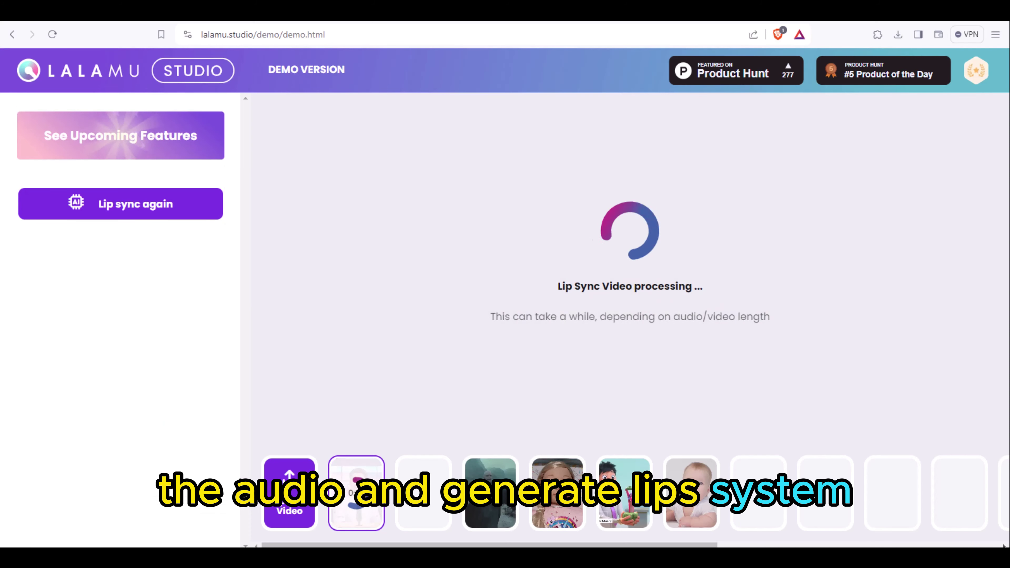